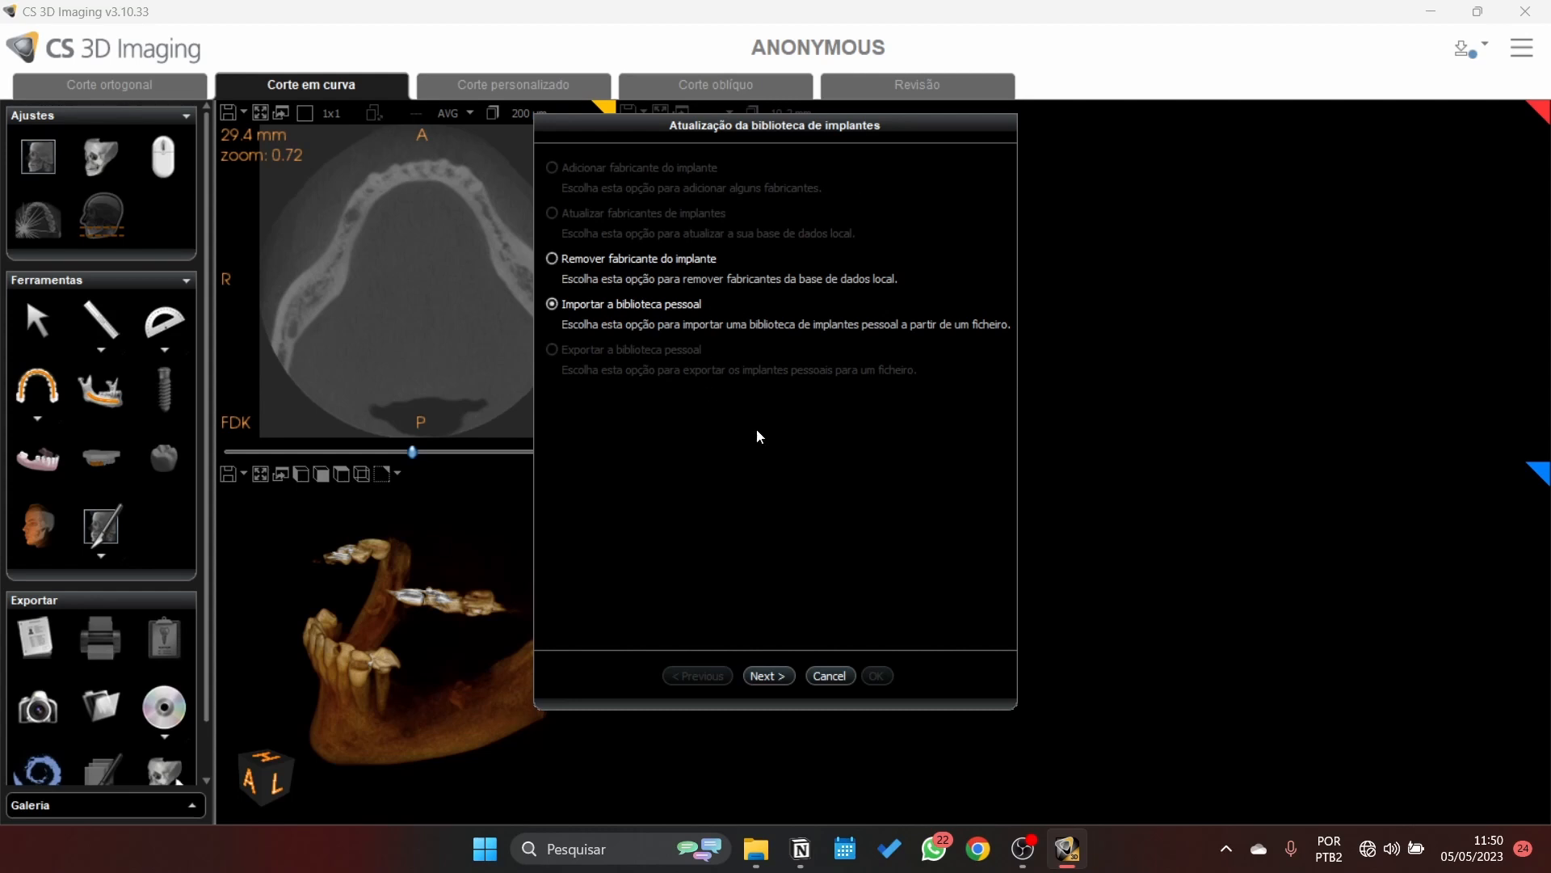
Step: Cancel the implant library update, look over the oblique slice workspace, and return to the curved slice workspace
click(844, 679)
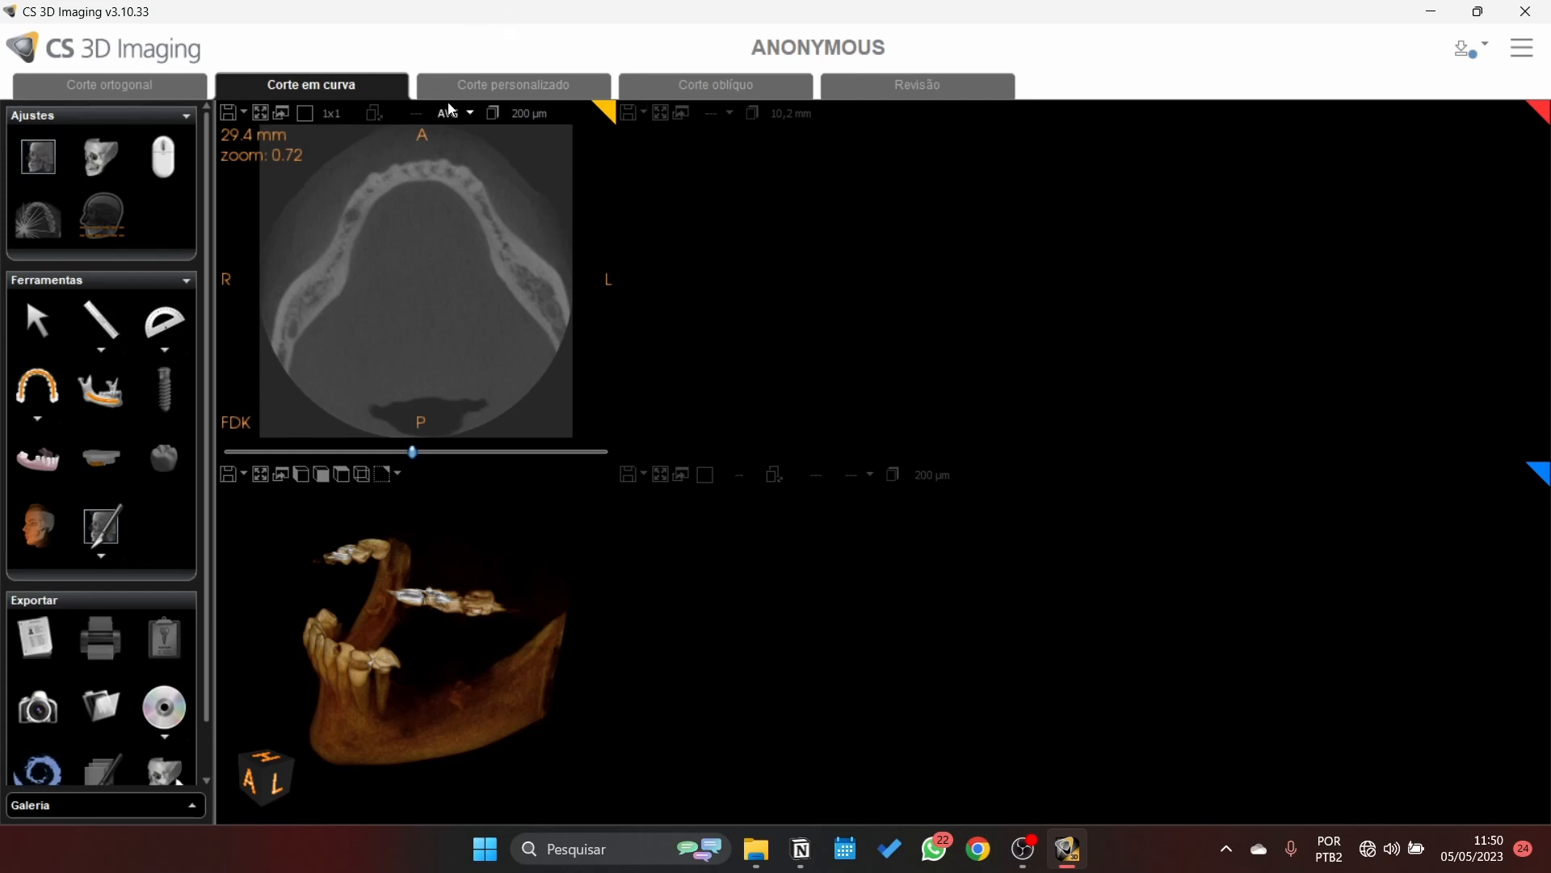
click(722, 86)
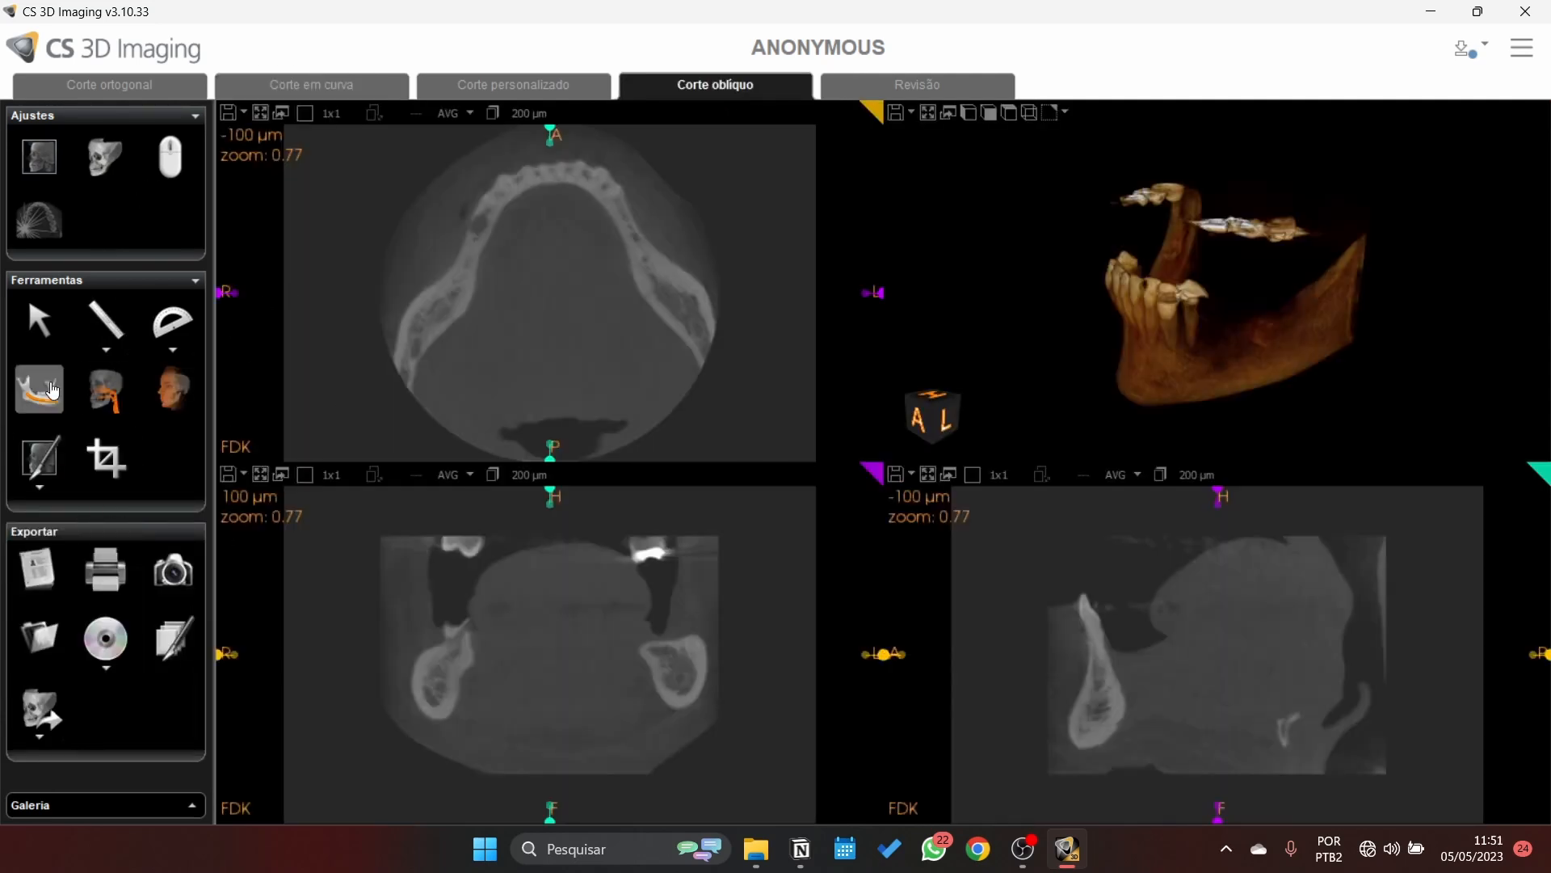
click(338, 84)
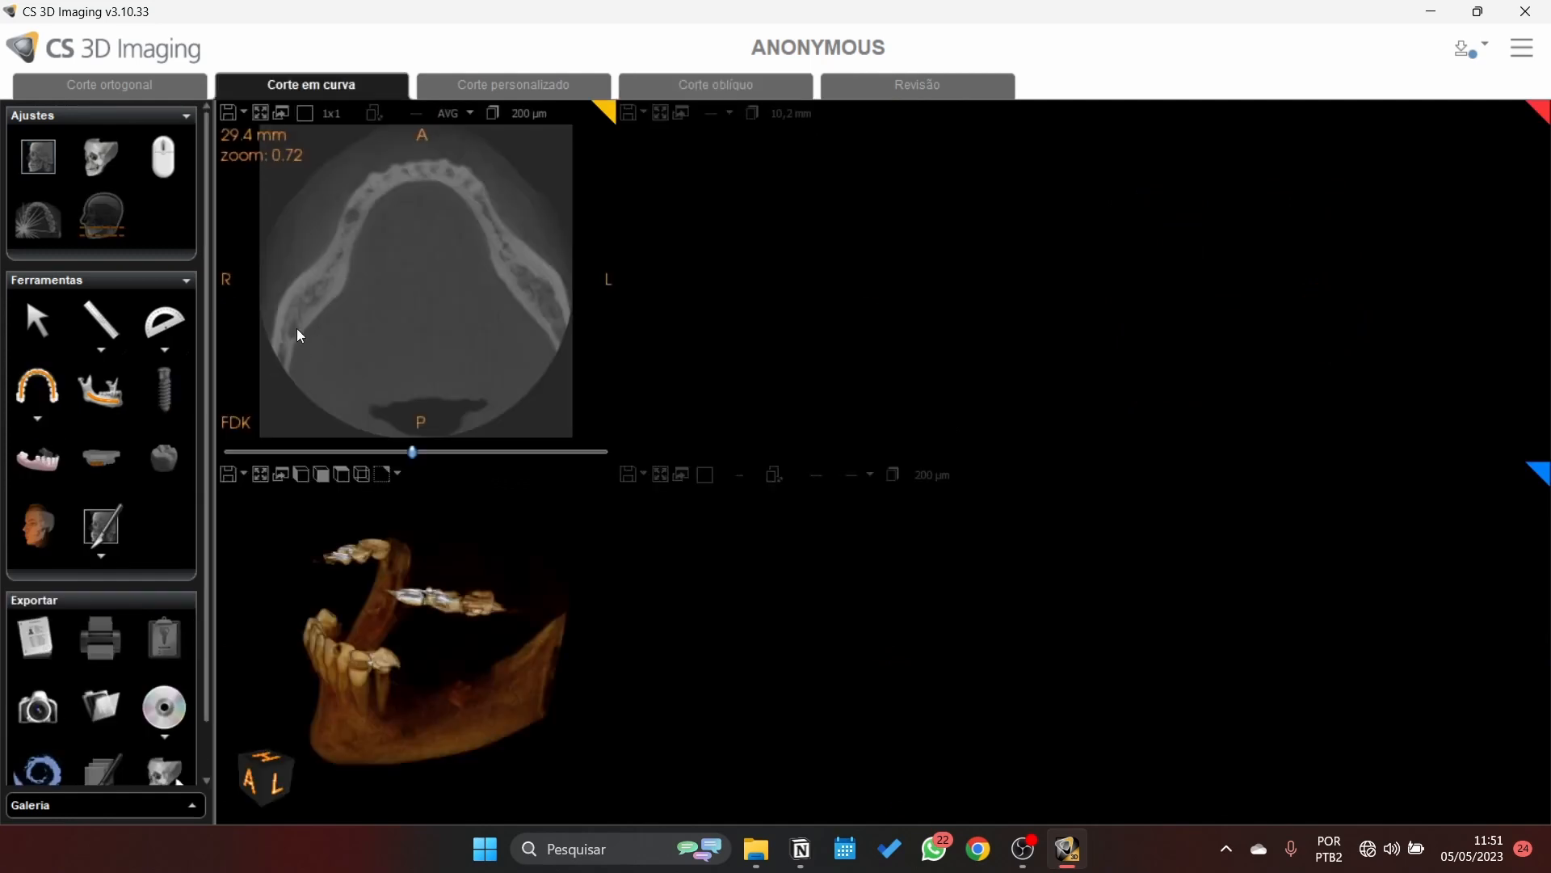
Step: Draw the arch curve on the axial slice along the mandible, from its right posterior end around to the left posterior end
click(41, 389)
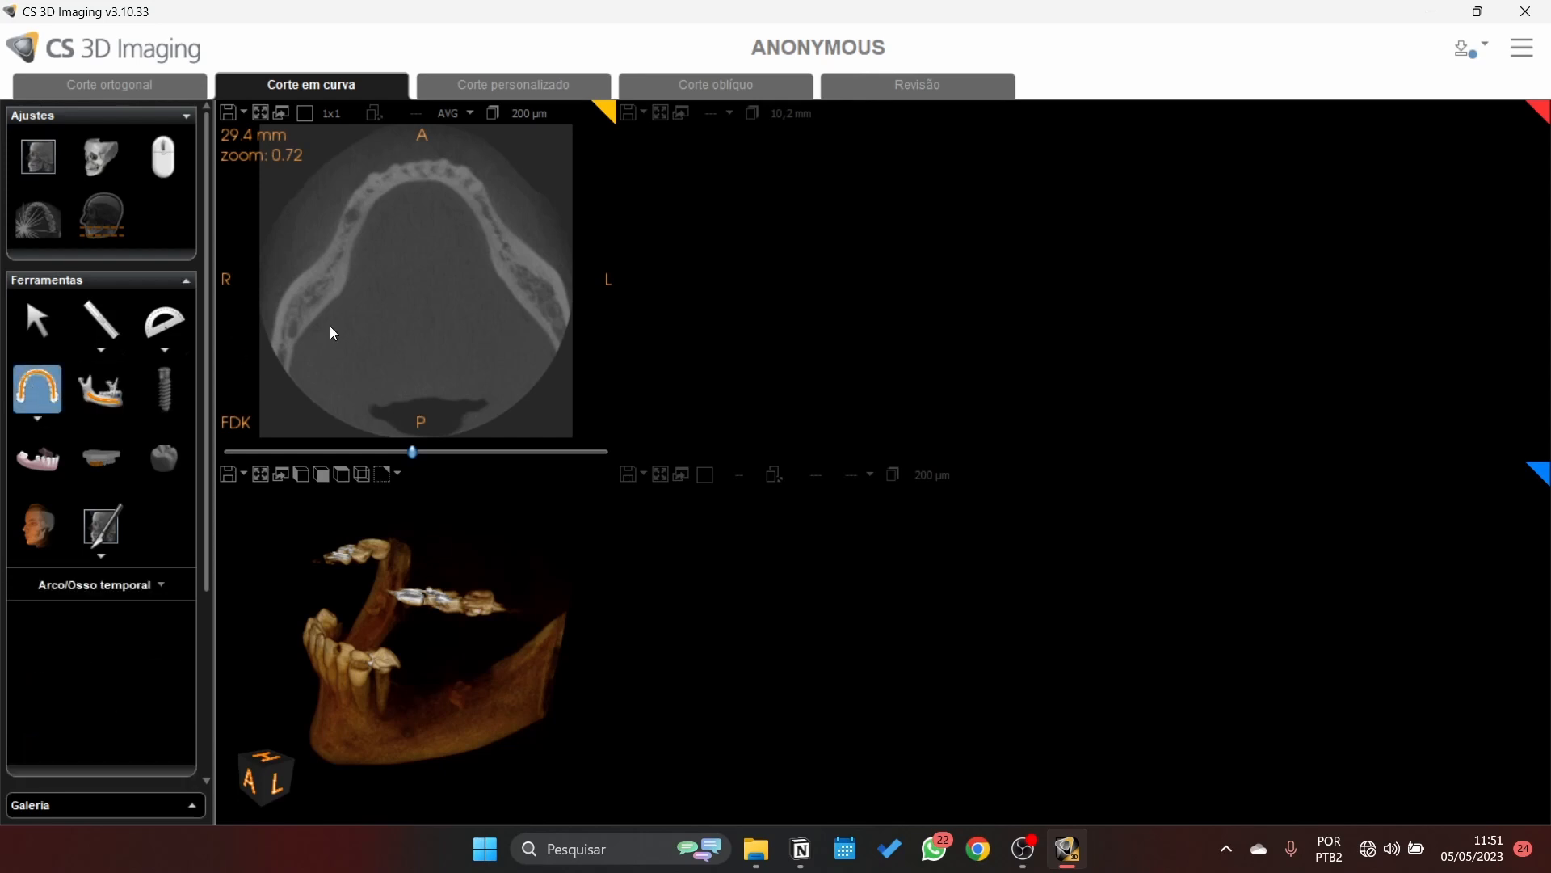
click(278, 363)
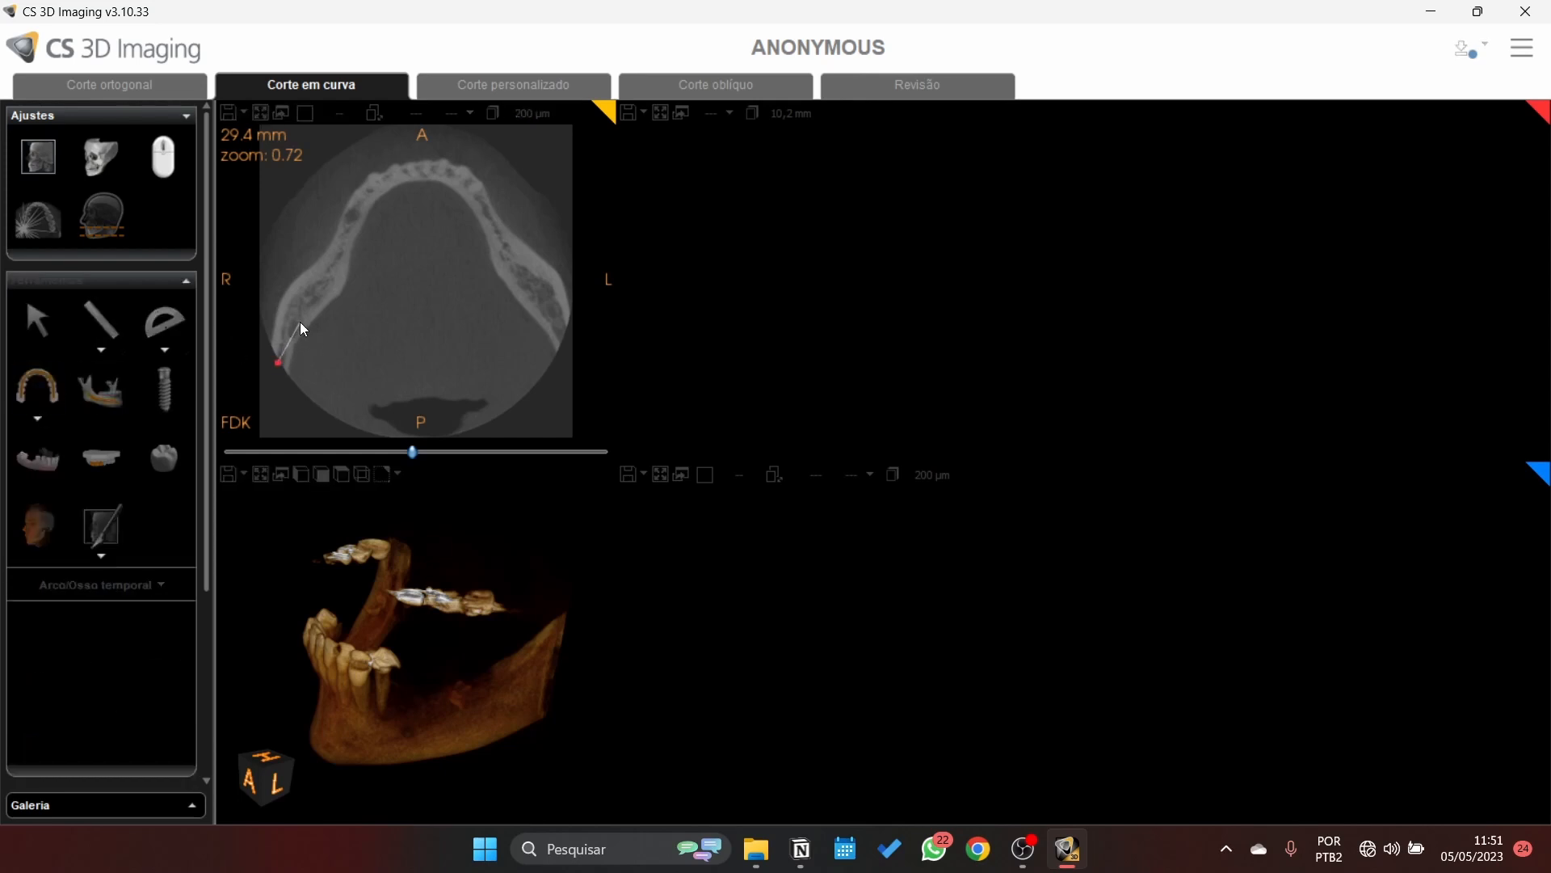
click(308, 309)
click(343, 250)
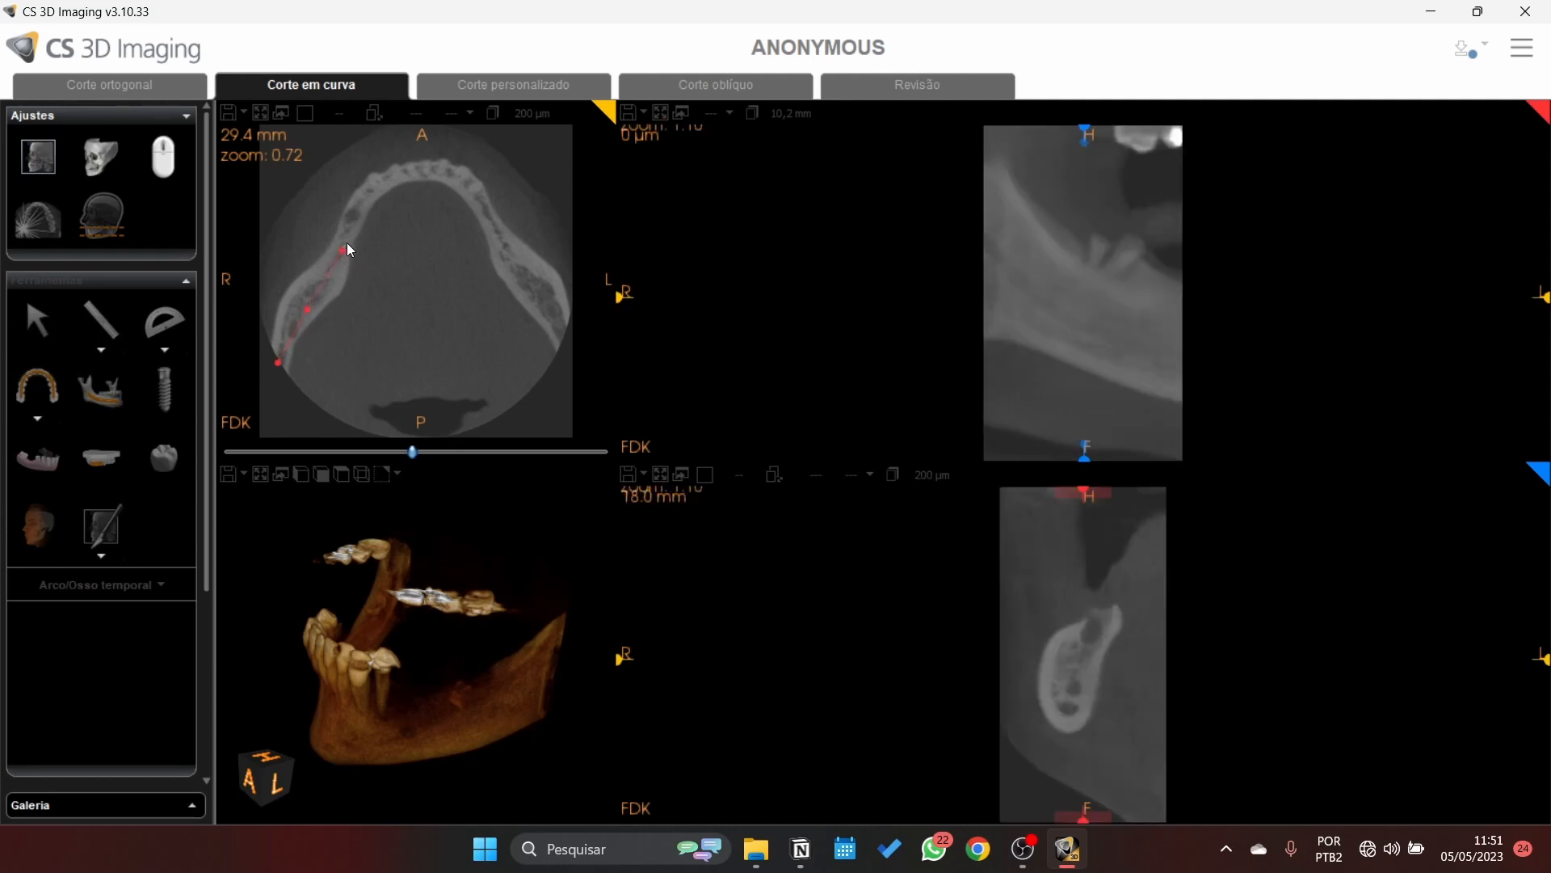
click(366, 197)
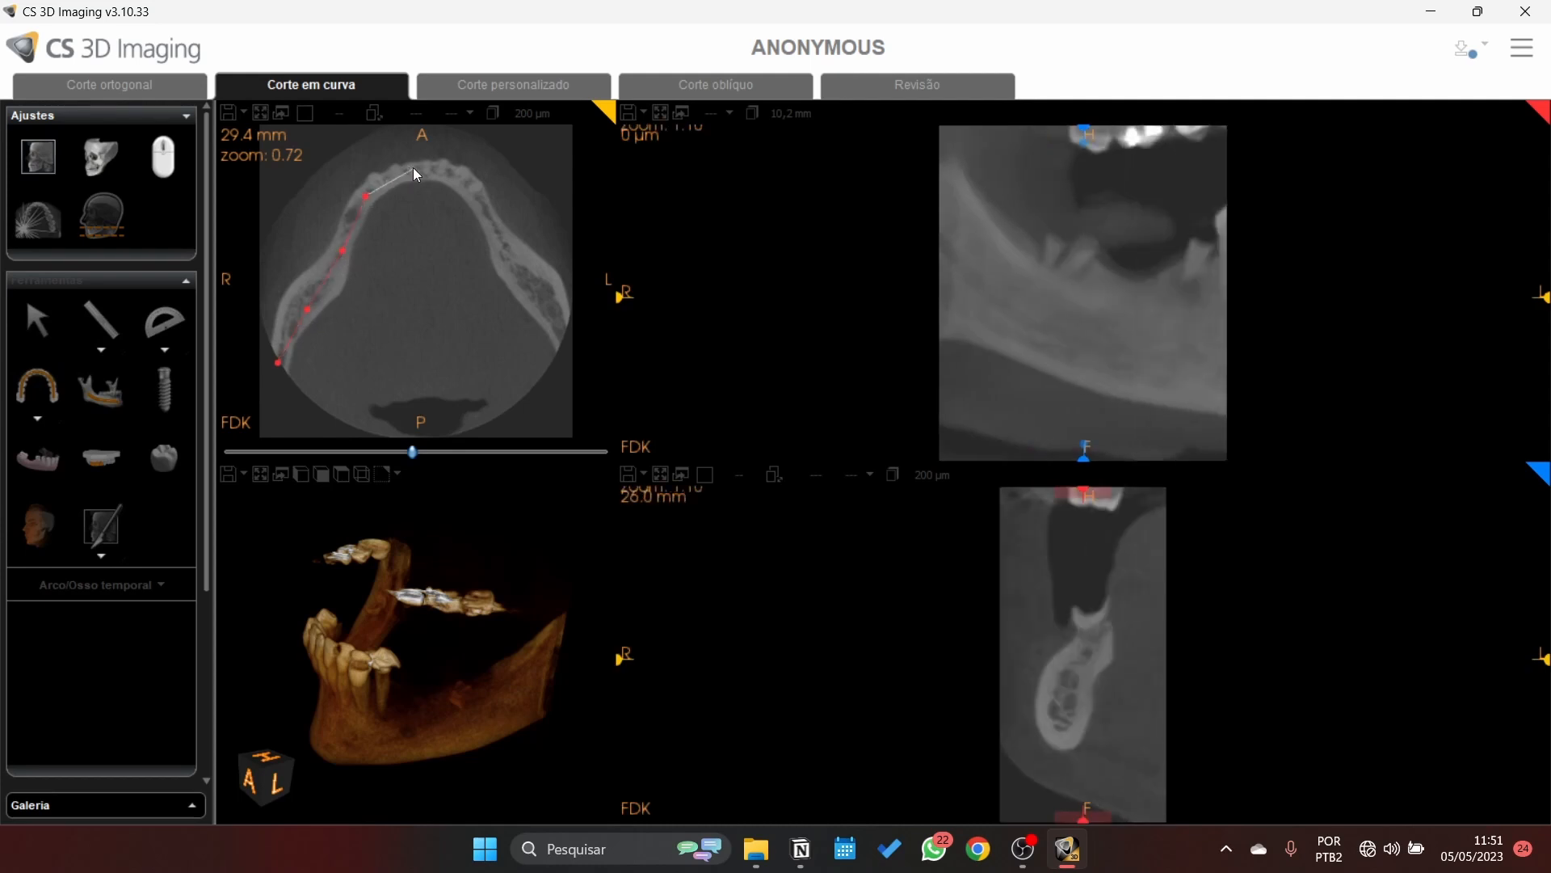
click(413, 169)
click(458, 175)
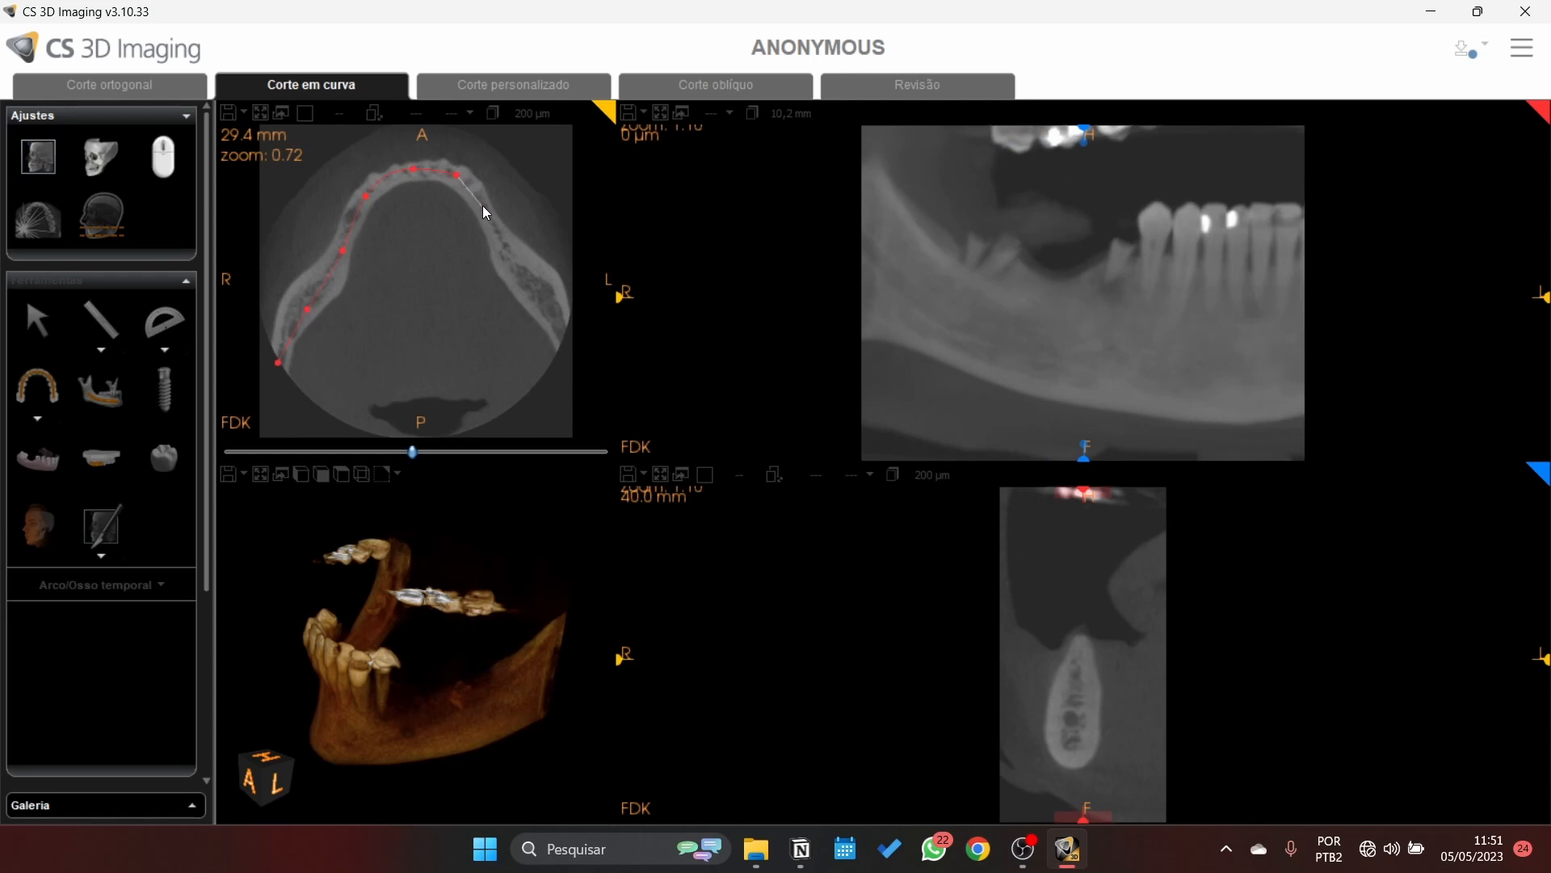
click(485, 208)
click(513, 252)
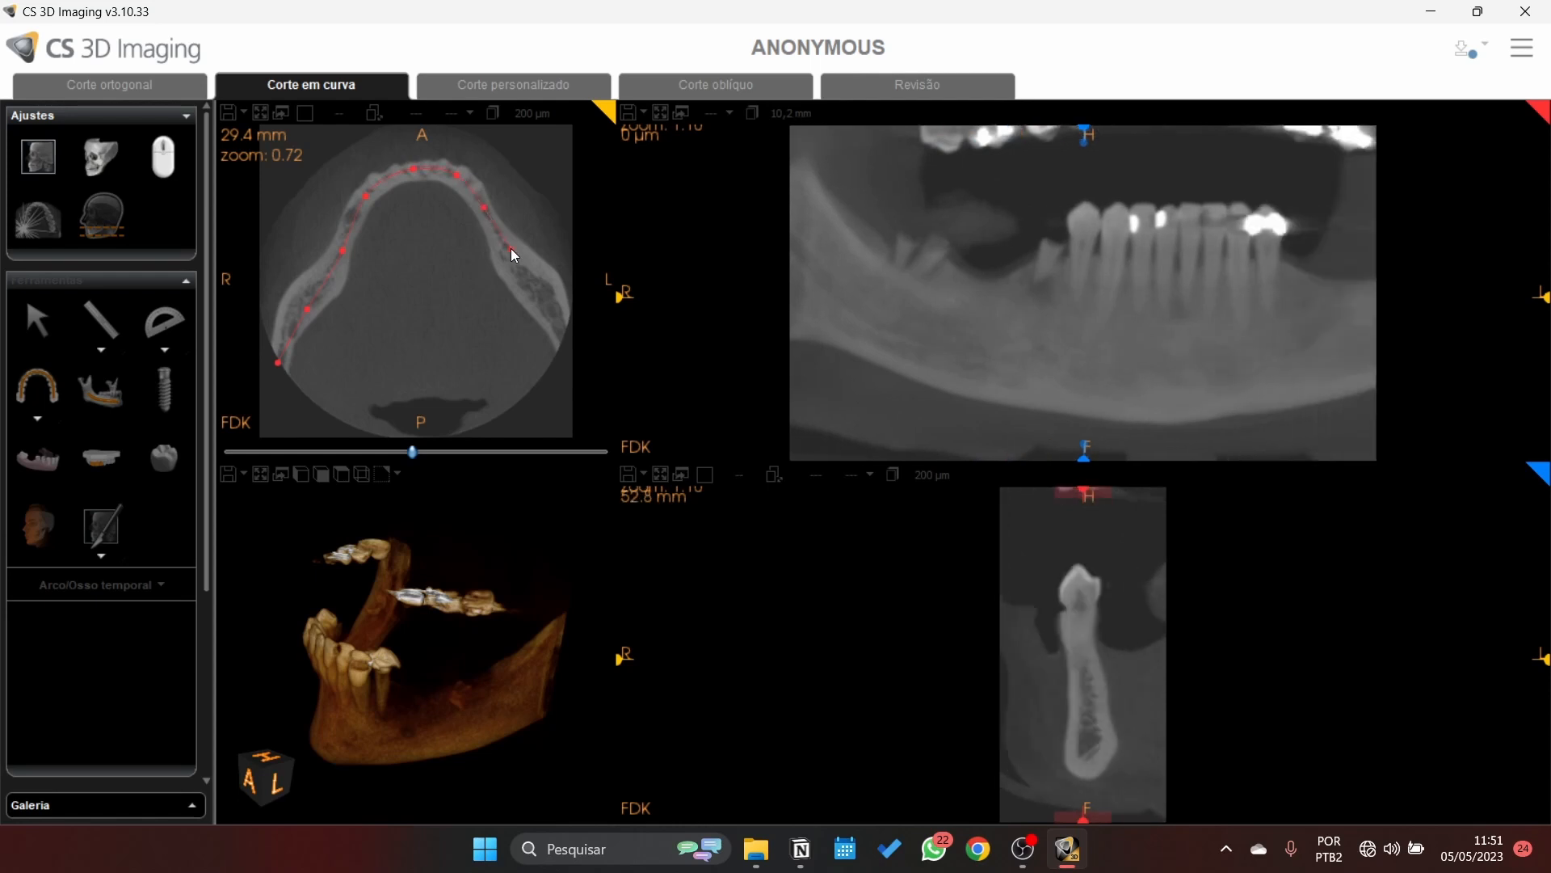
click(538, 289)
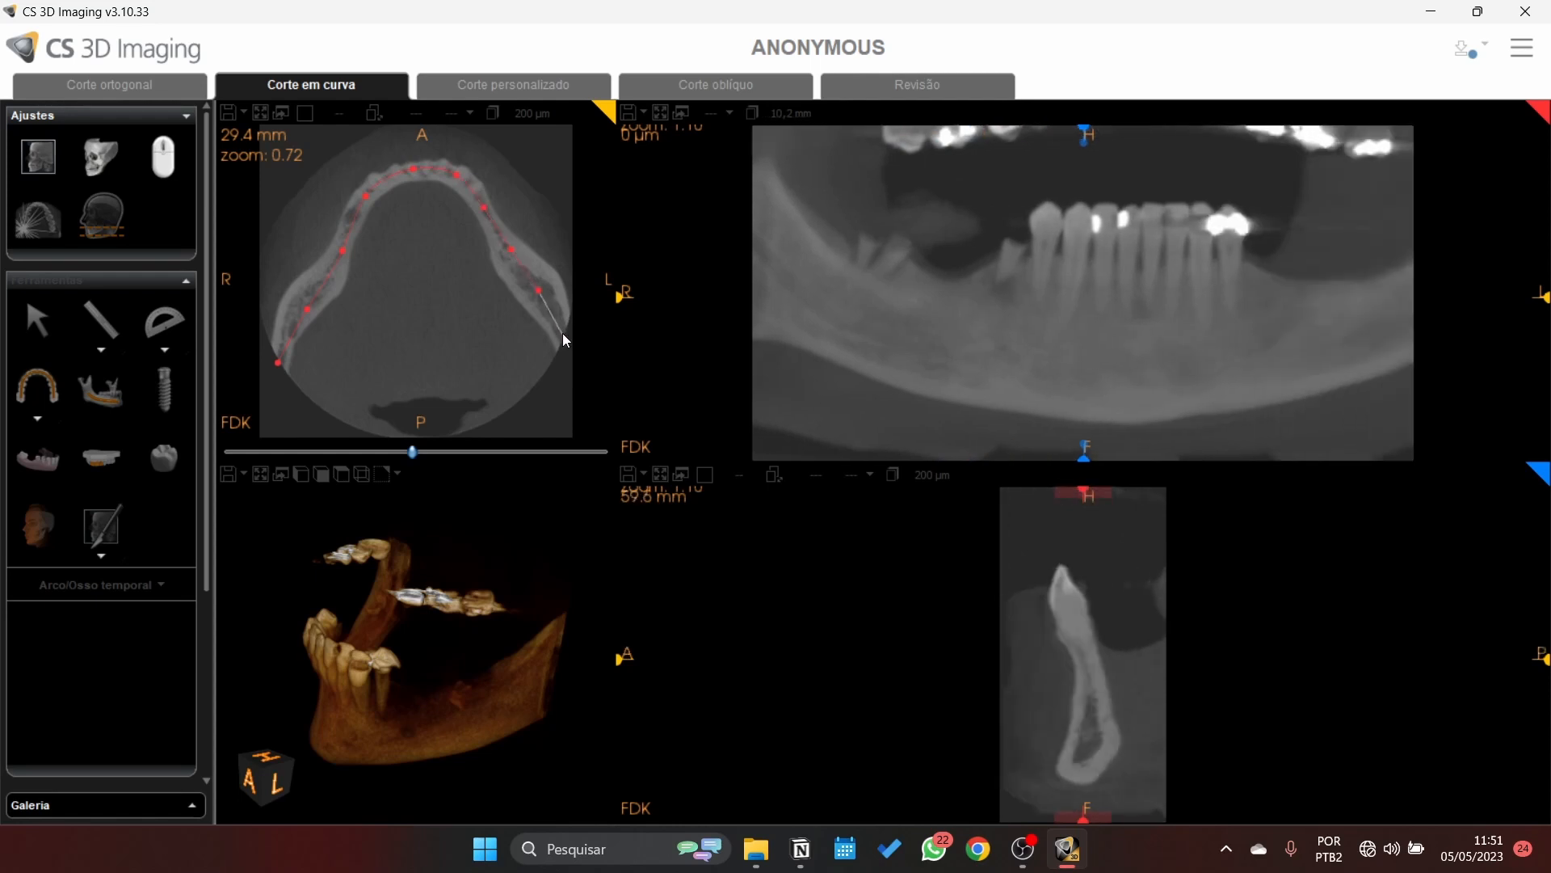
double_click(563, 335)
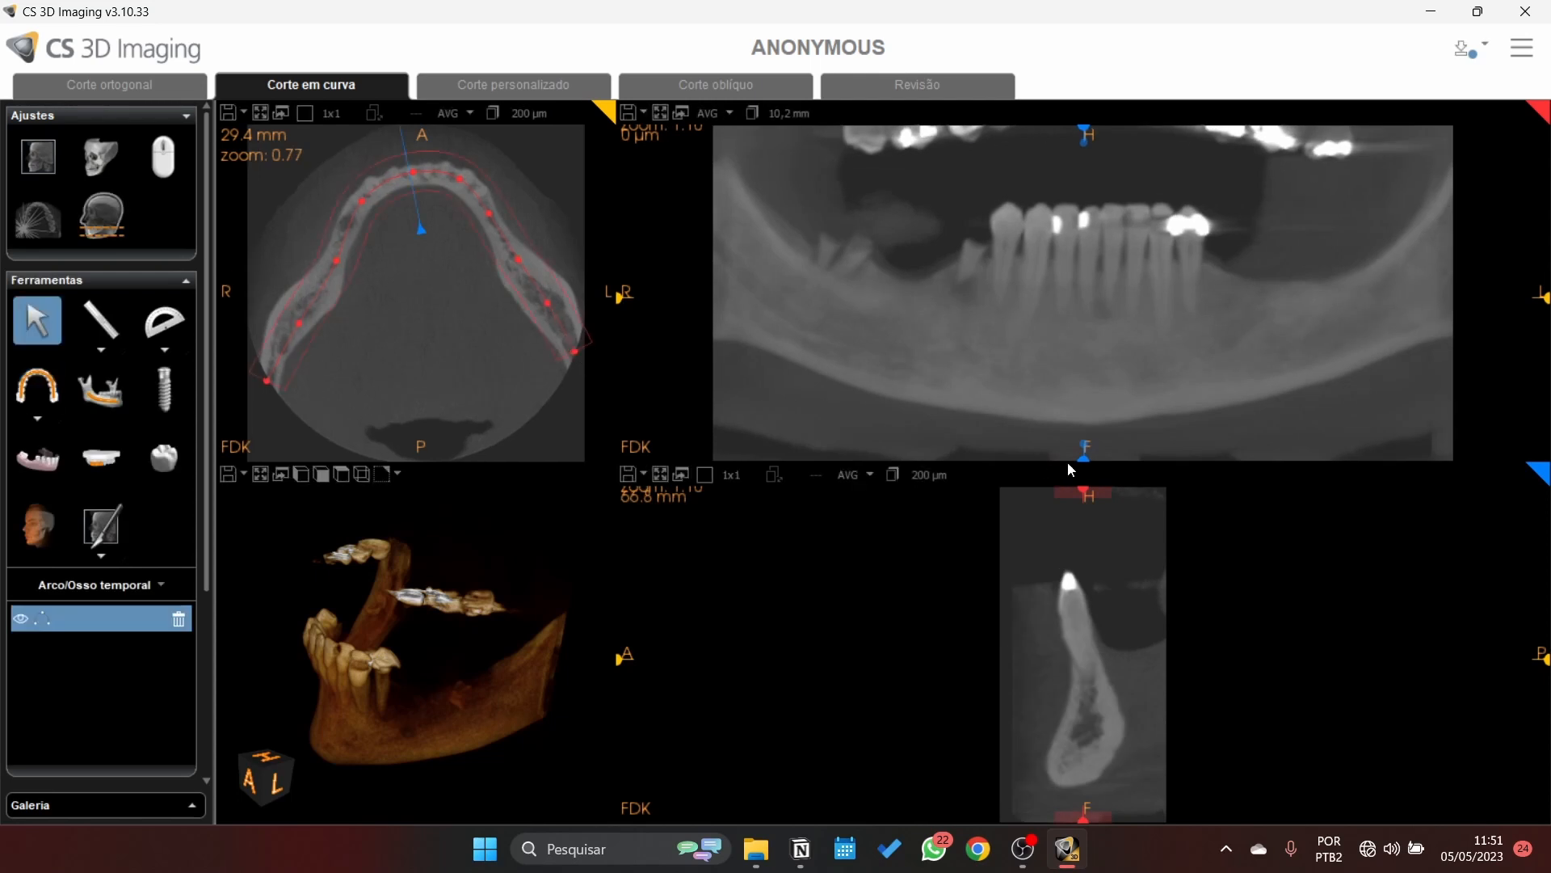
Step: Trace the left nerve canal point by point through the cross-sections, from the posterior end of the arch forward to its exit through the outer bone
mouse_move(1086, 454)
mouse_down()
mouse_move(1234, 467)
mouse_move(1285, 498)
mouse_move(1426, 526)
mouse_up()
mouse_move(1427, 456)
mouse_down()
mouse_move(1445, 463)
mouse_move(1432, 476)
mouse_up()
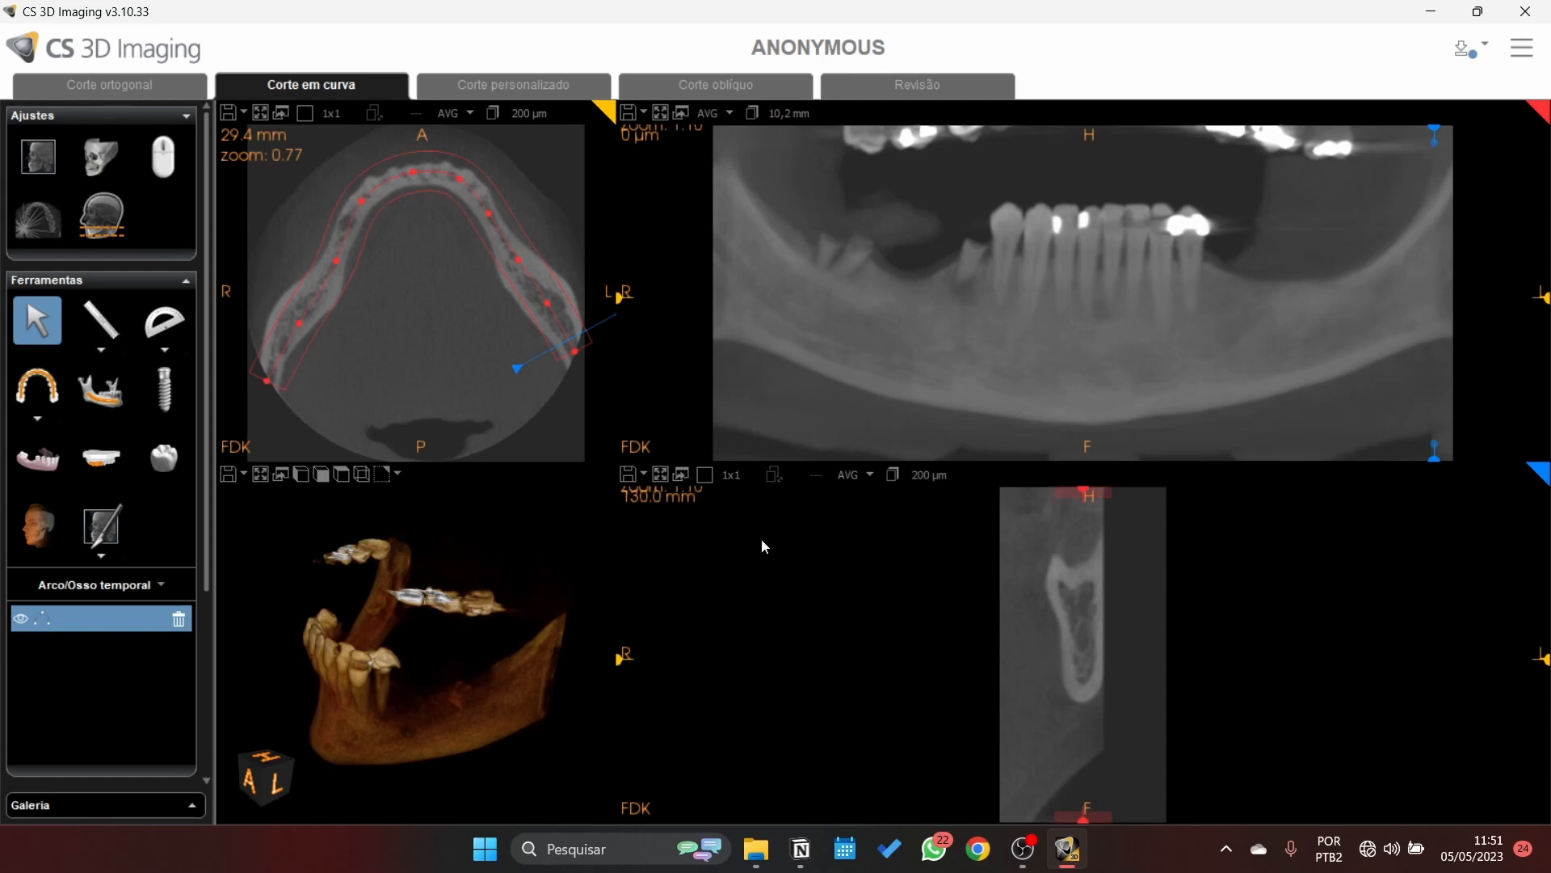
click(102, 399)
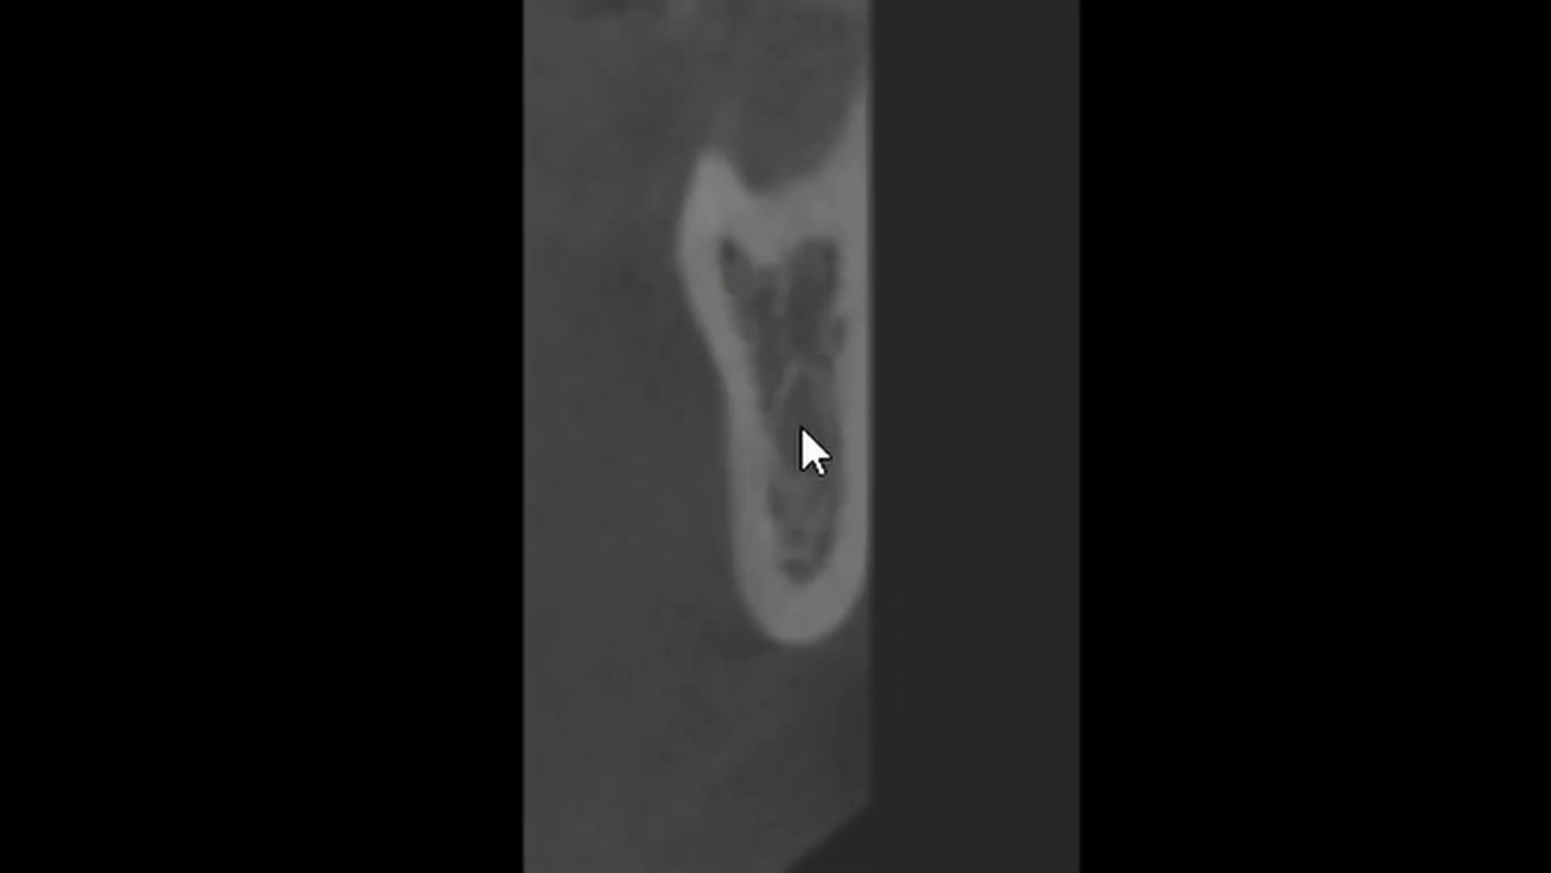
click(802, 428)
scroll(841, 437, down, 4)
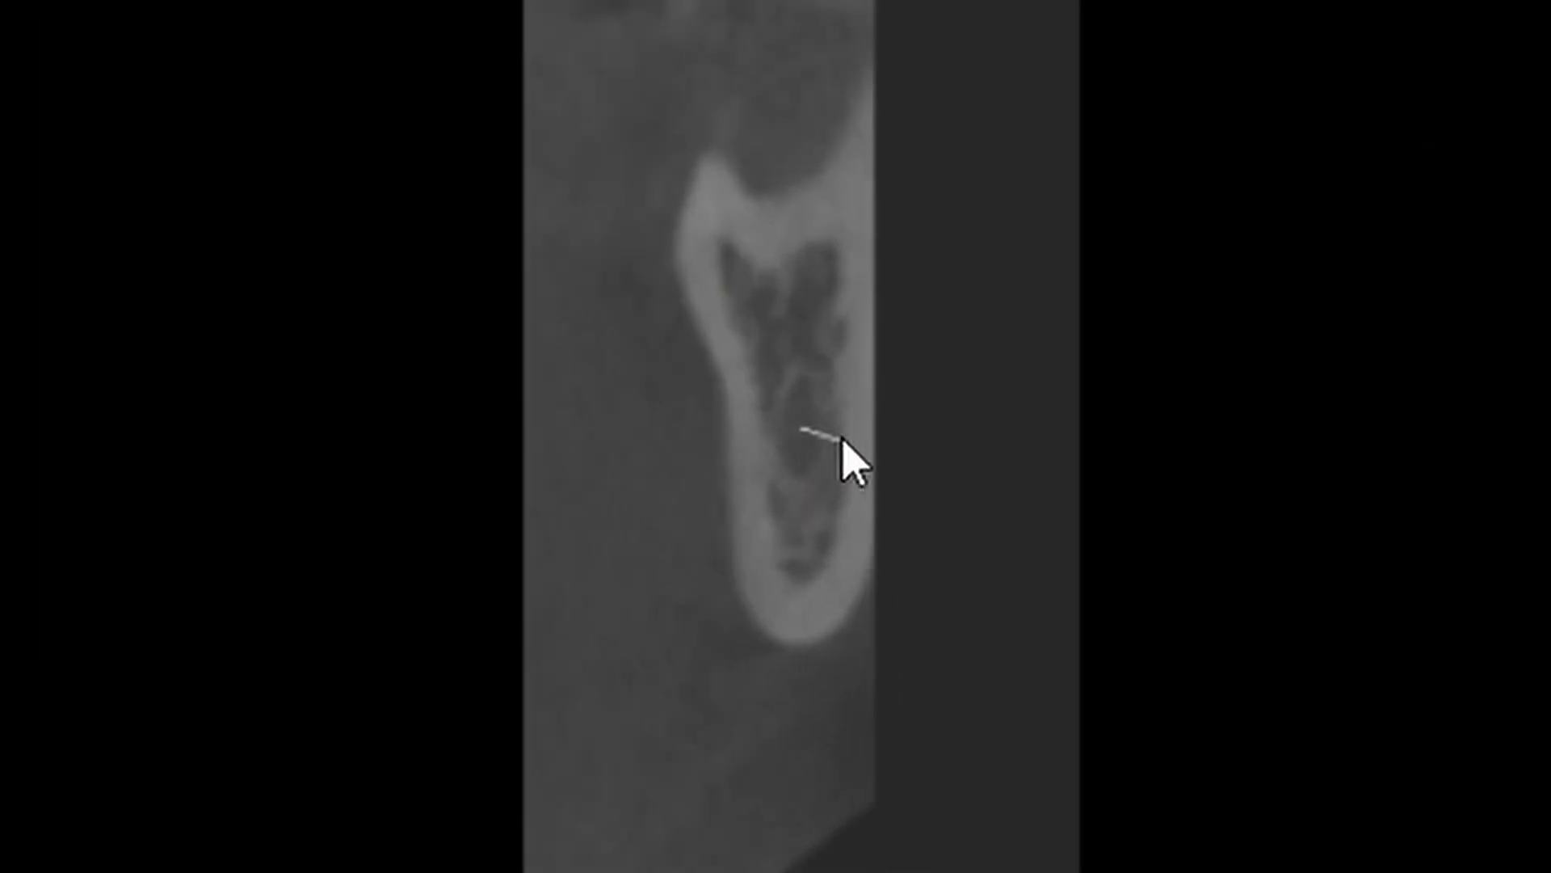
scroll(807, 461, down, 4)
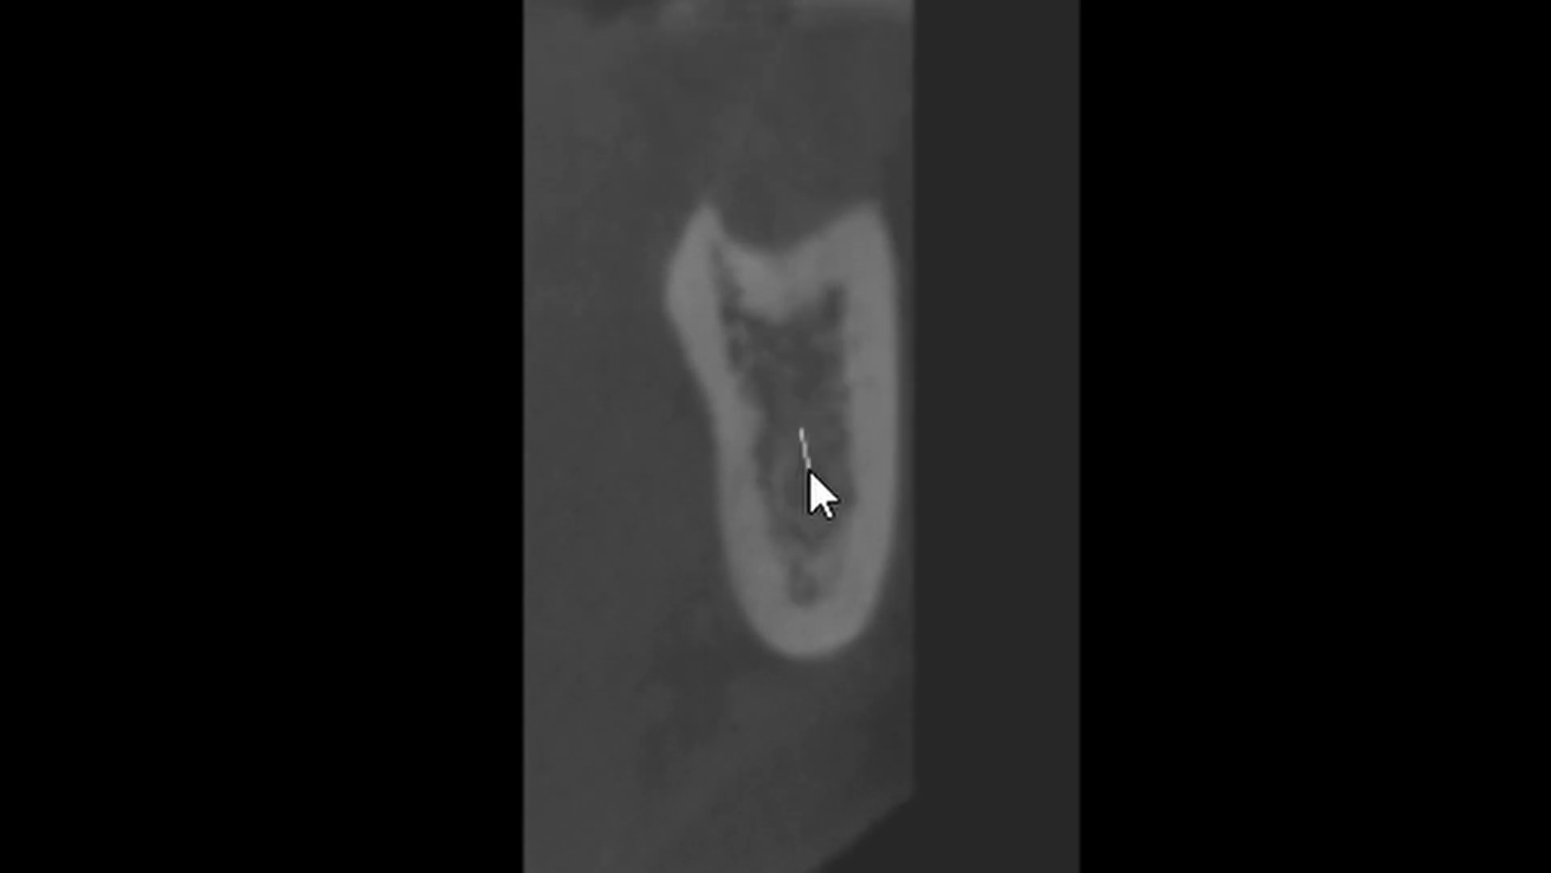
click(808, 472)
scroll(827, 520, down, 3)
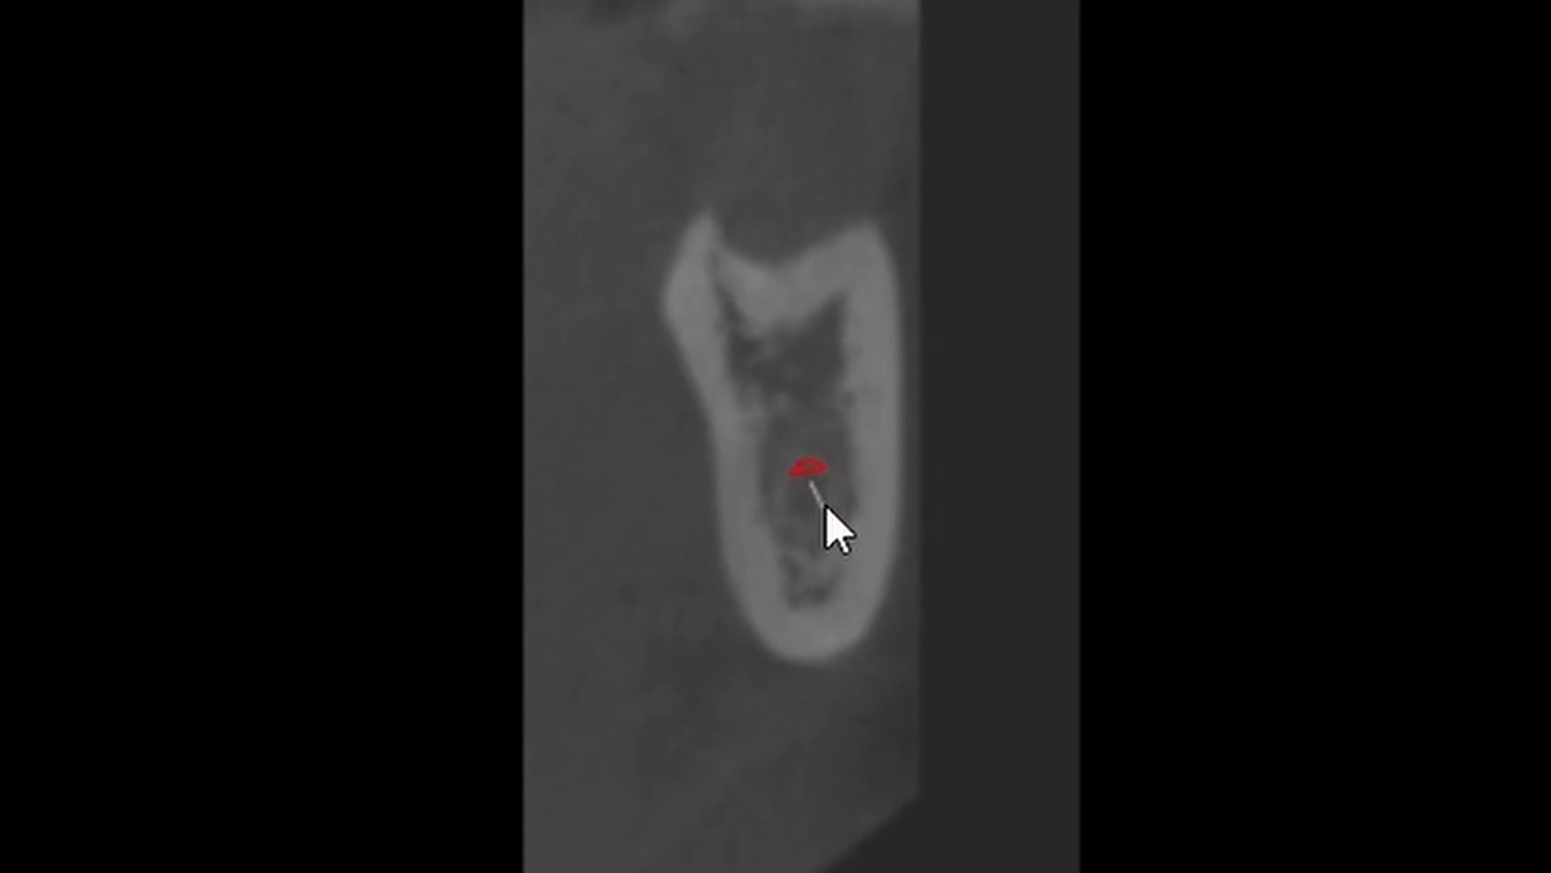
click(811, 495)
scroll(816, 525, down, 5)
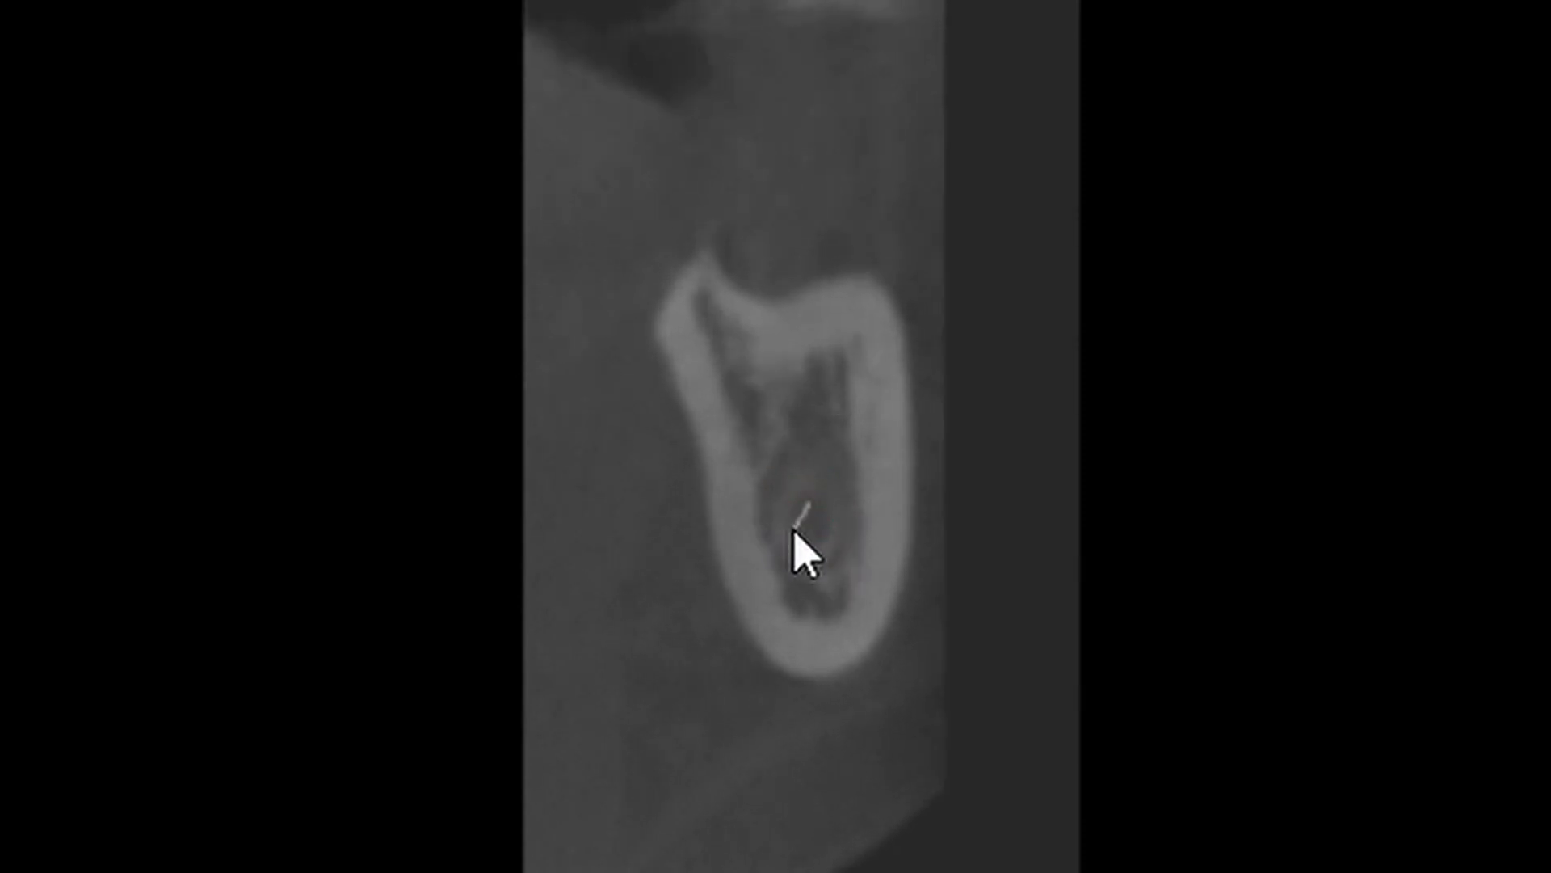
click(809, 518)
scroll(821, 533, down, 2)
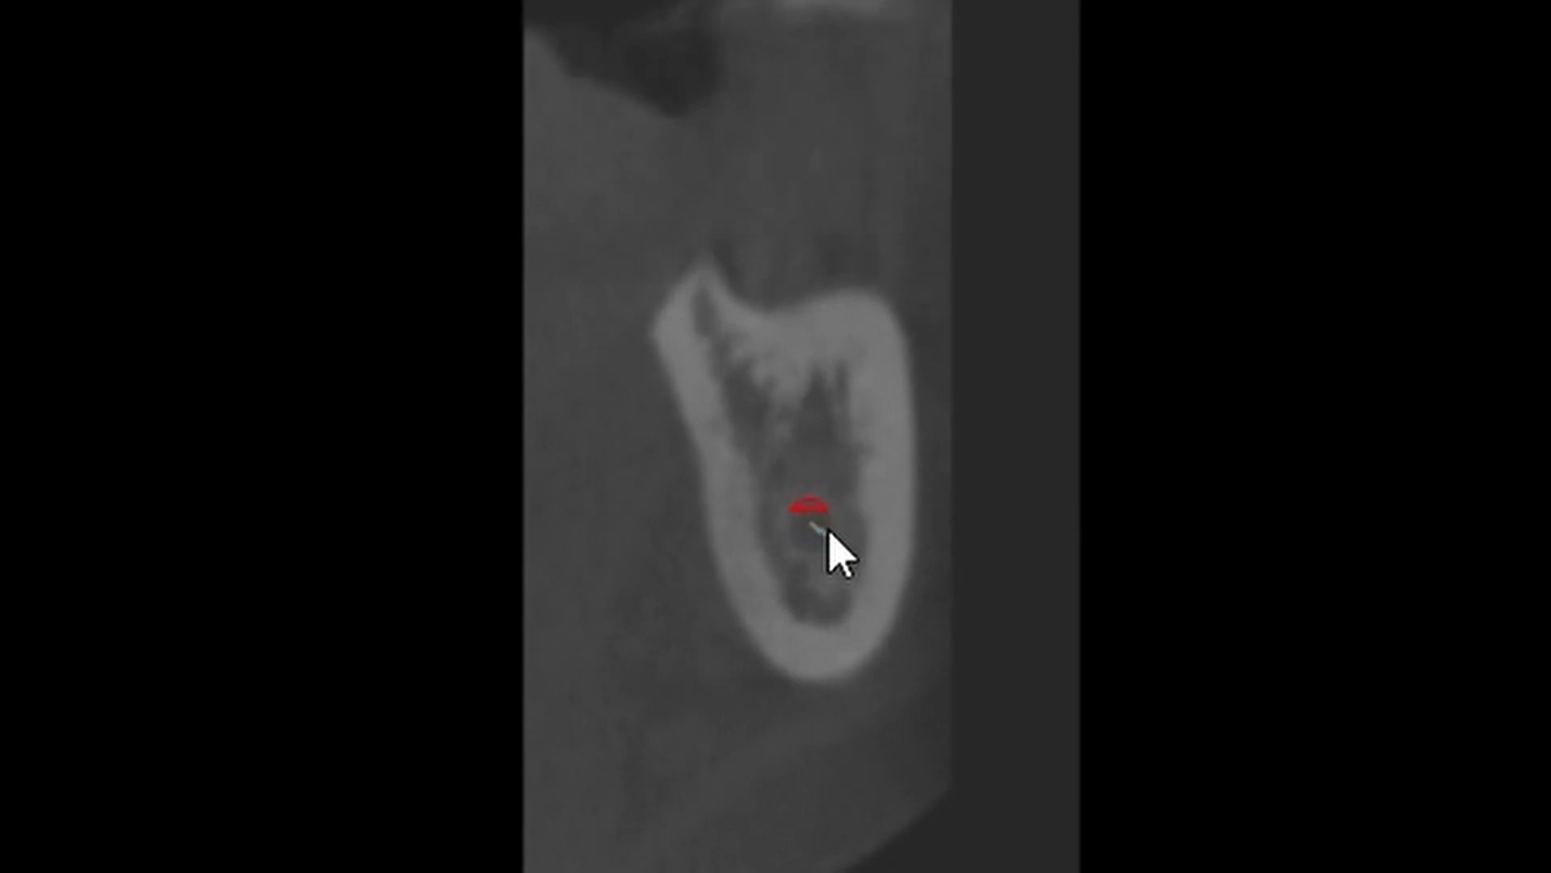
scroll(823, 543, down, 2)
click(814, 540)
scroll(818, 554, down, 2)
scroll(819, 557, down, 2)
click(816, 549)
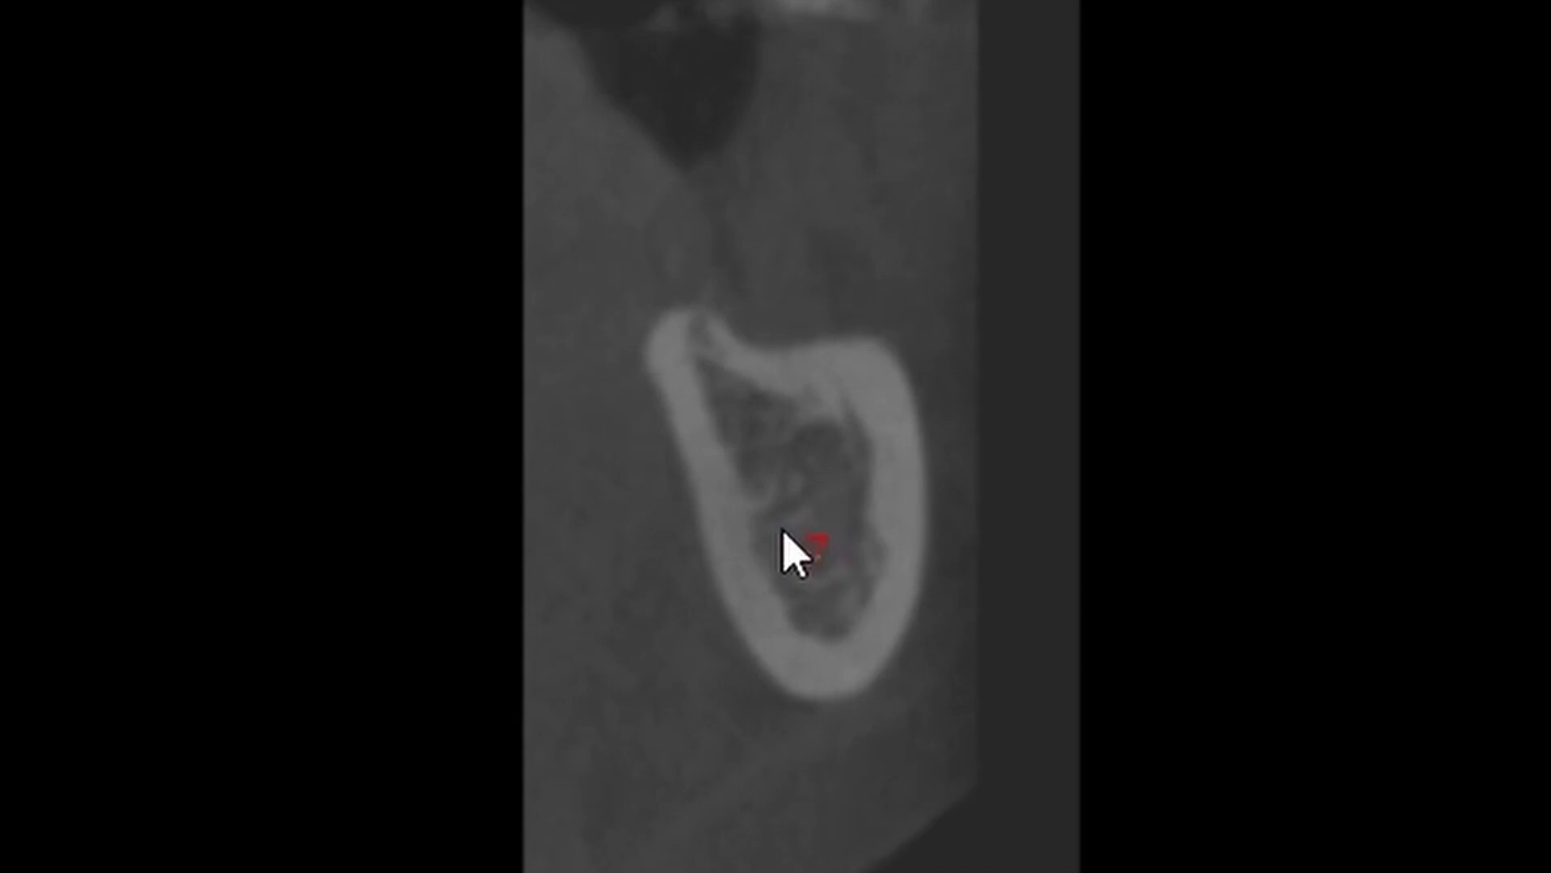
scroll(796, 548, down, 2)
scroll(823, 557, down, 2)
click(820, 559)
scroll(834, 586, down, 3)
click(812, 570)
scroll(824, 582, down, 3)
click(816, 578)
scroll(822, 593, down, 3)
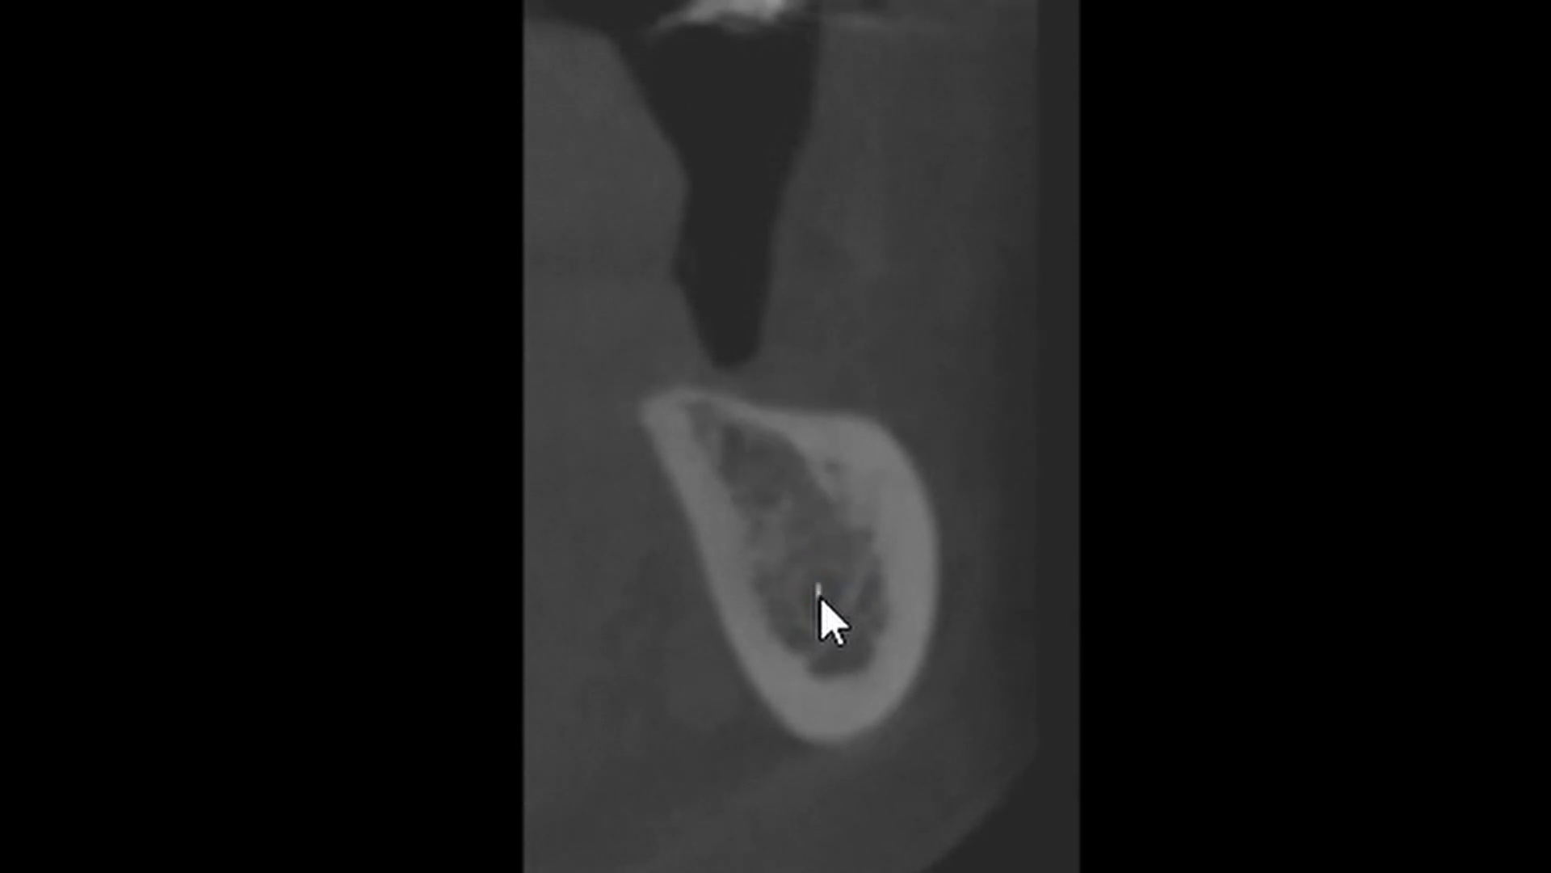
click(822, 592)
scroll(835, 602, down, 3)
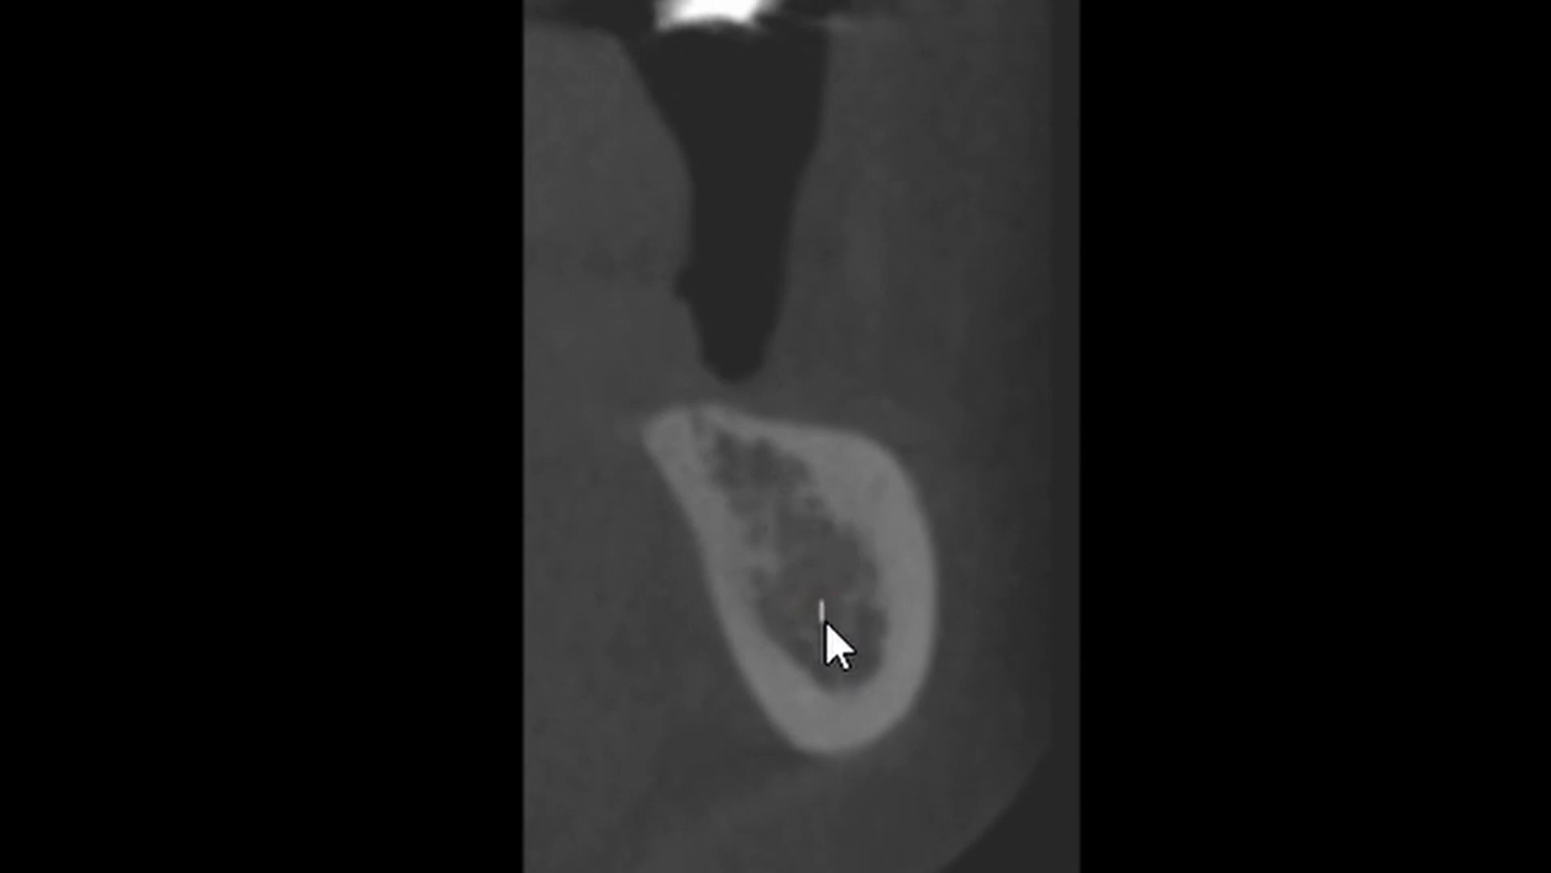
click(822, 621)
scroll(818, 624, down, 3)
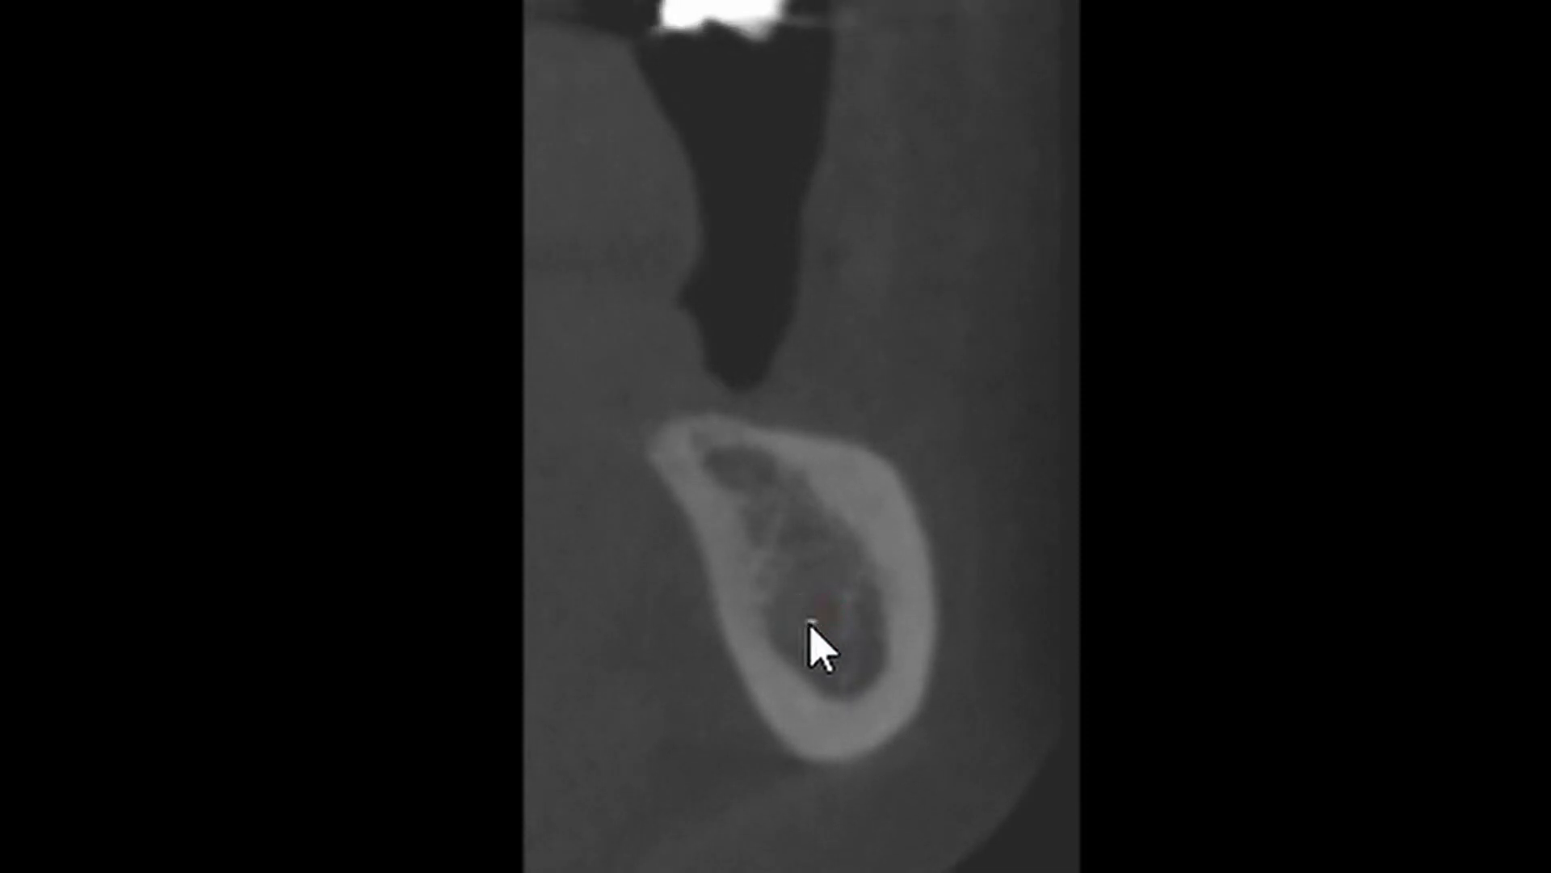
click(888, 626)
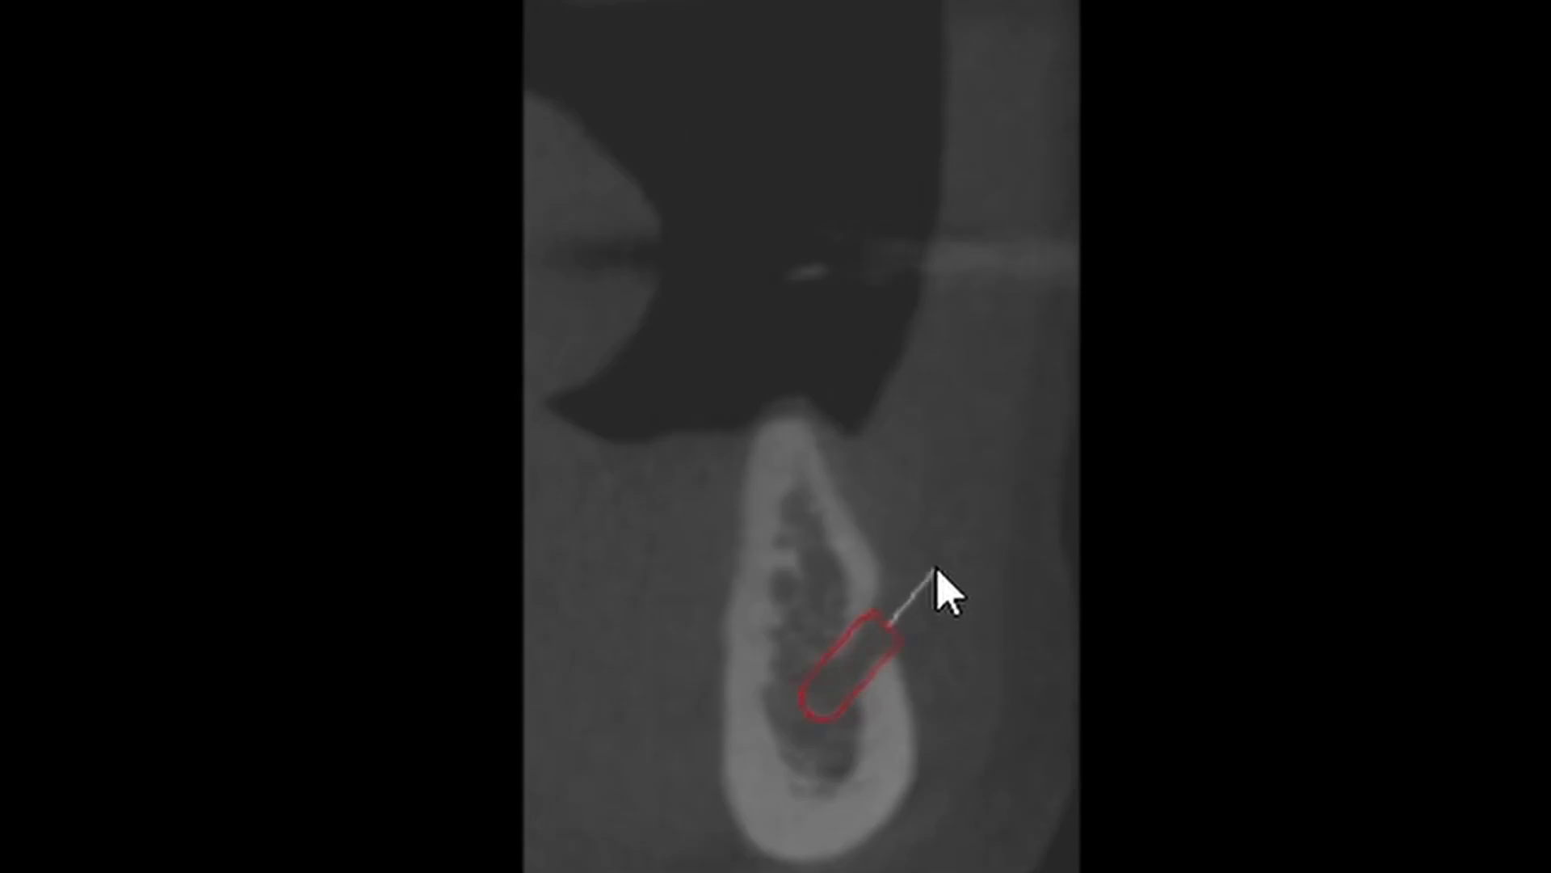
click(944, 560)
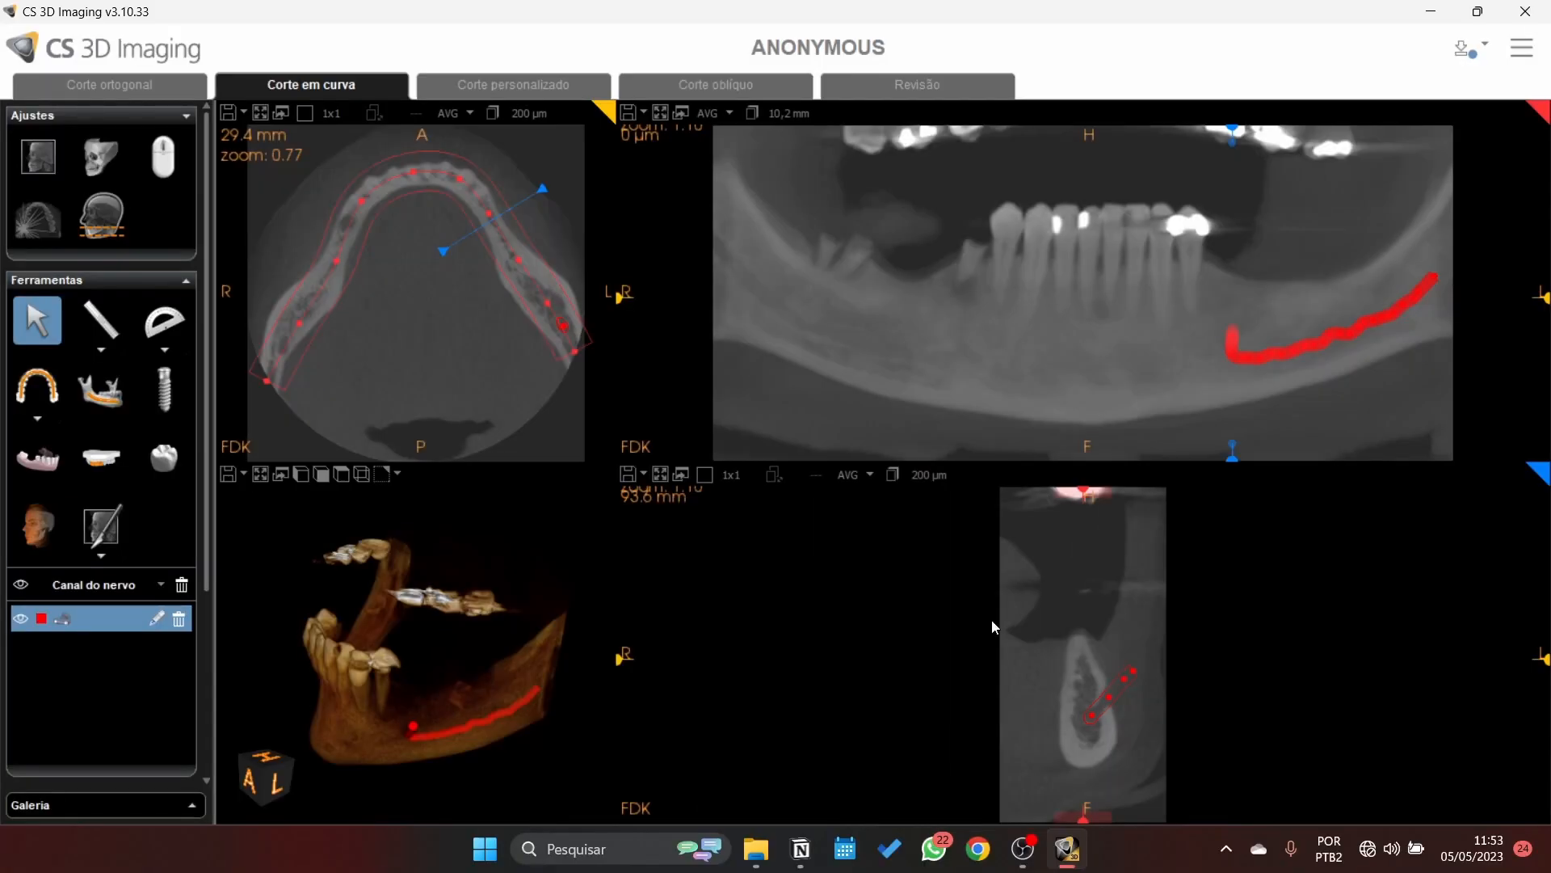
Step: Examine the traced nerve canal across the cross-sections and accept a canal diameter of 2.5 mm in its properties
scroll(1084, 592, down, 14)
scroll(1120, 684, down, 14)
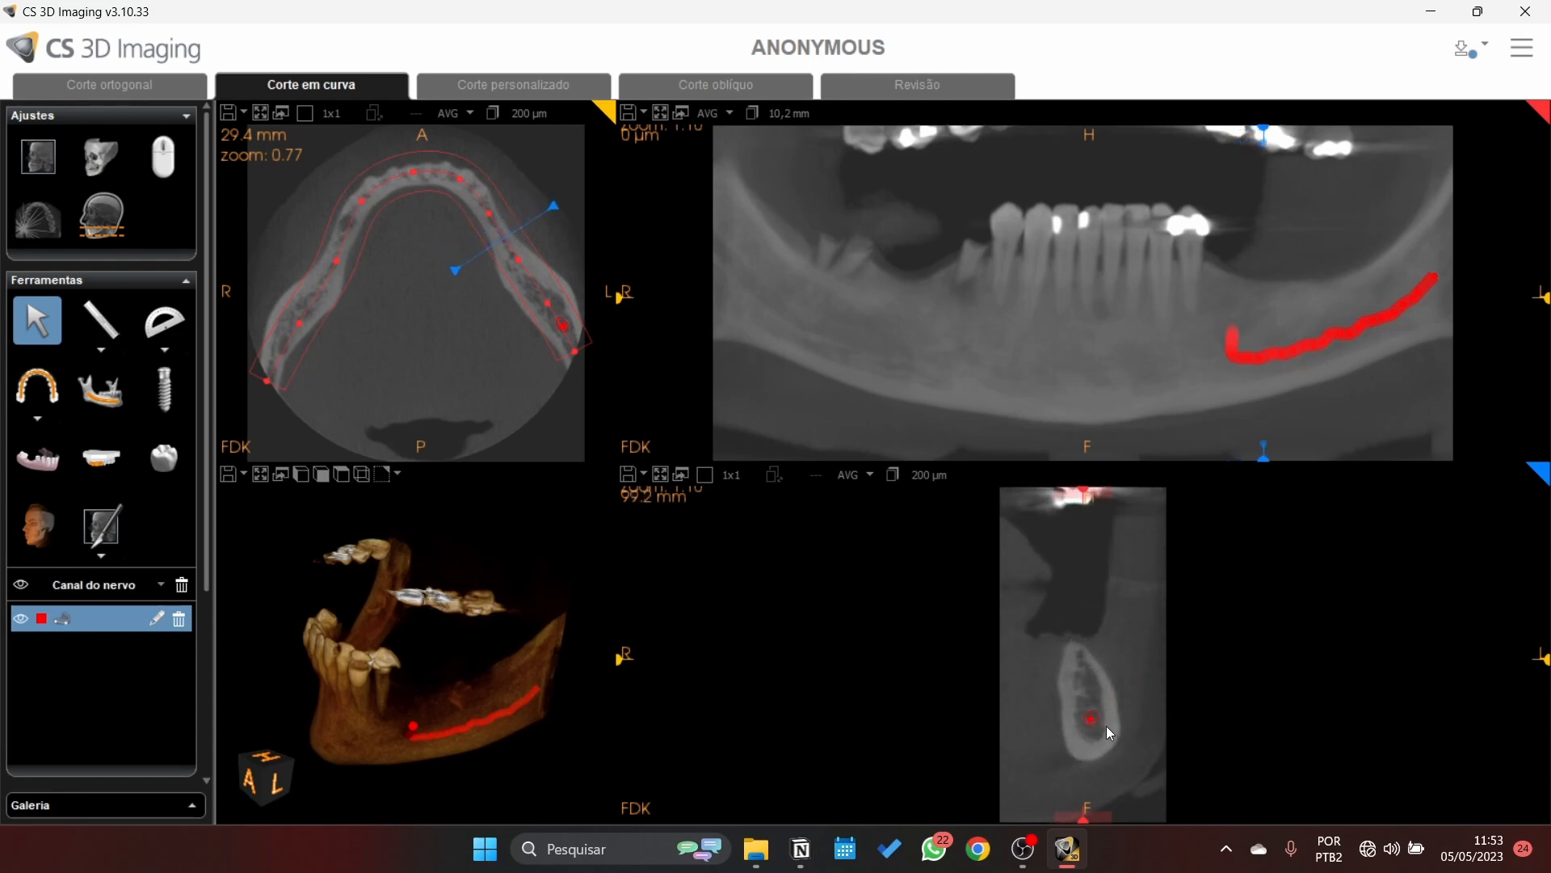
scroll(1107, 744, down, 14)
scroll(1103, 735, down, 2)
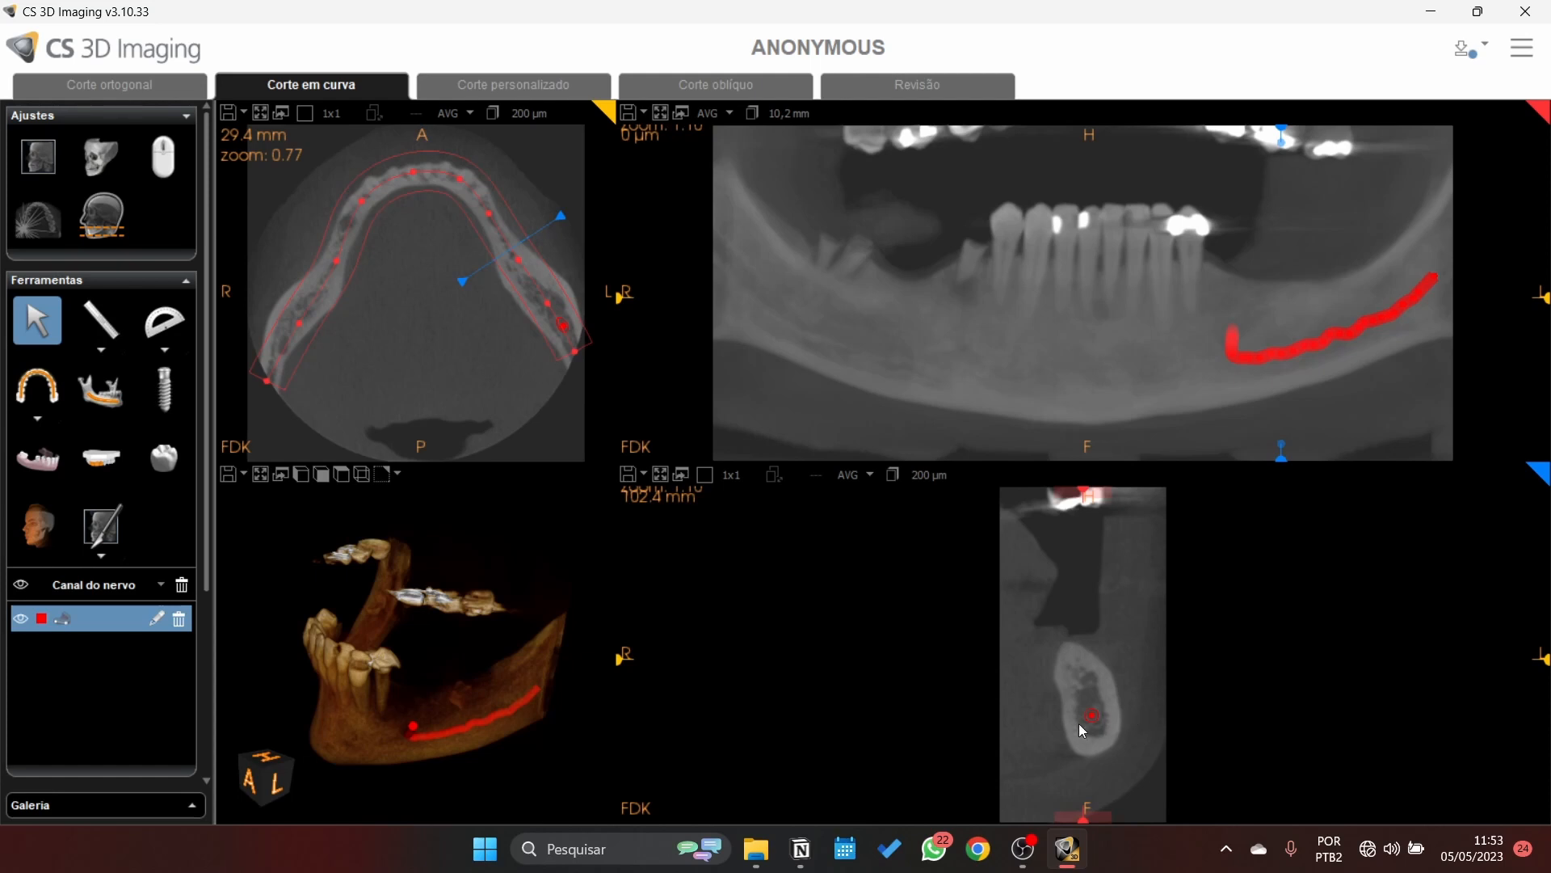
click(163, 622)
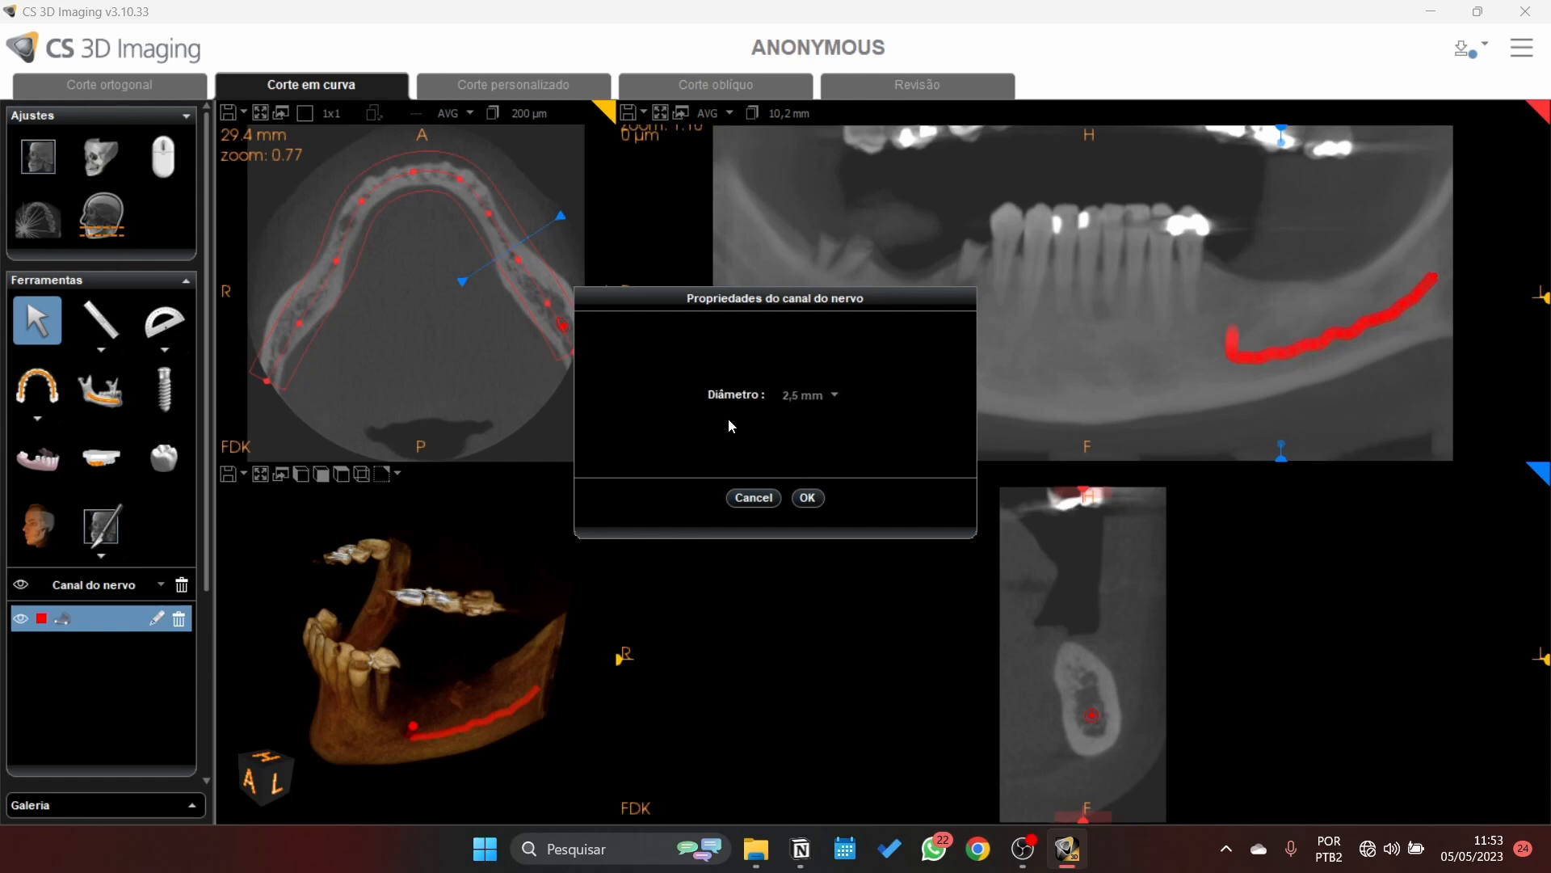
click(808, 498)
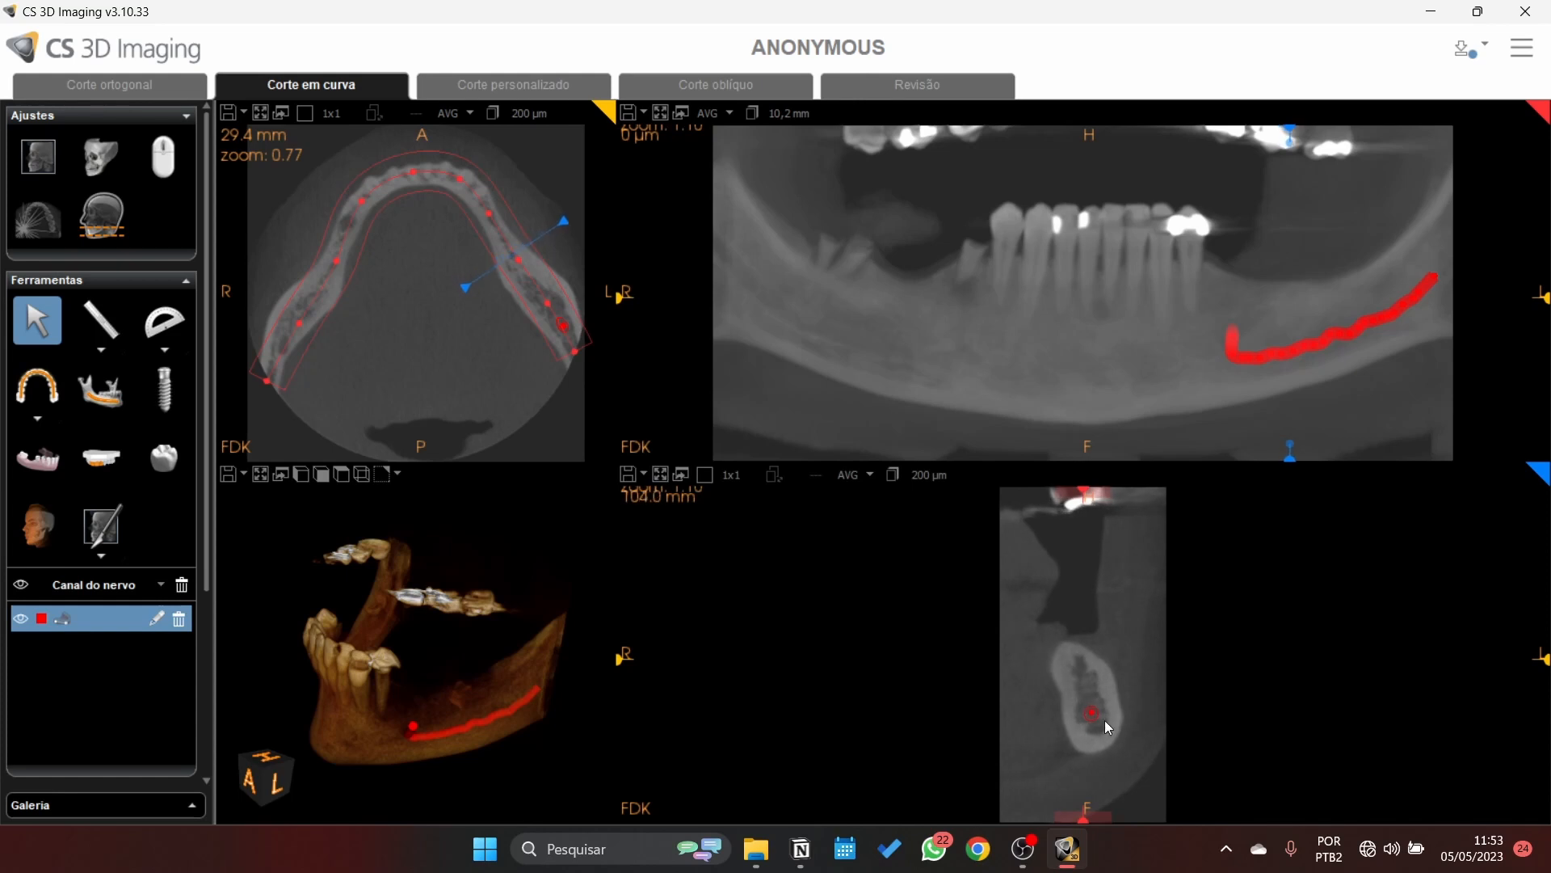
Step: Place an implant in the toothless area behind the left teeth, marking its axis in the cross-section from the ridge crest to above the nerve canal
scroll(1112, 730, down, 4)
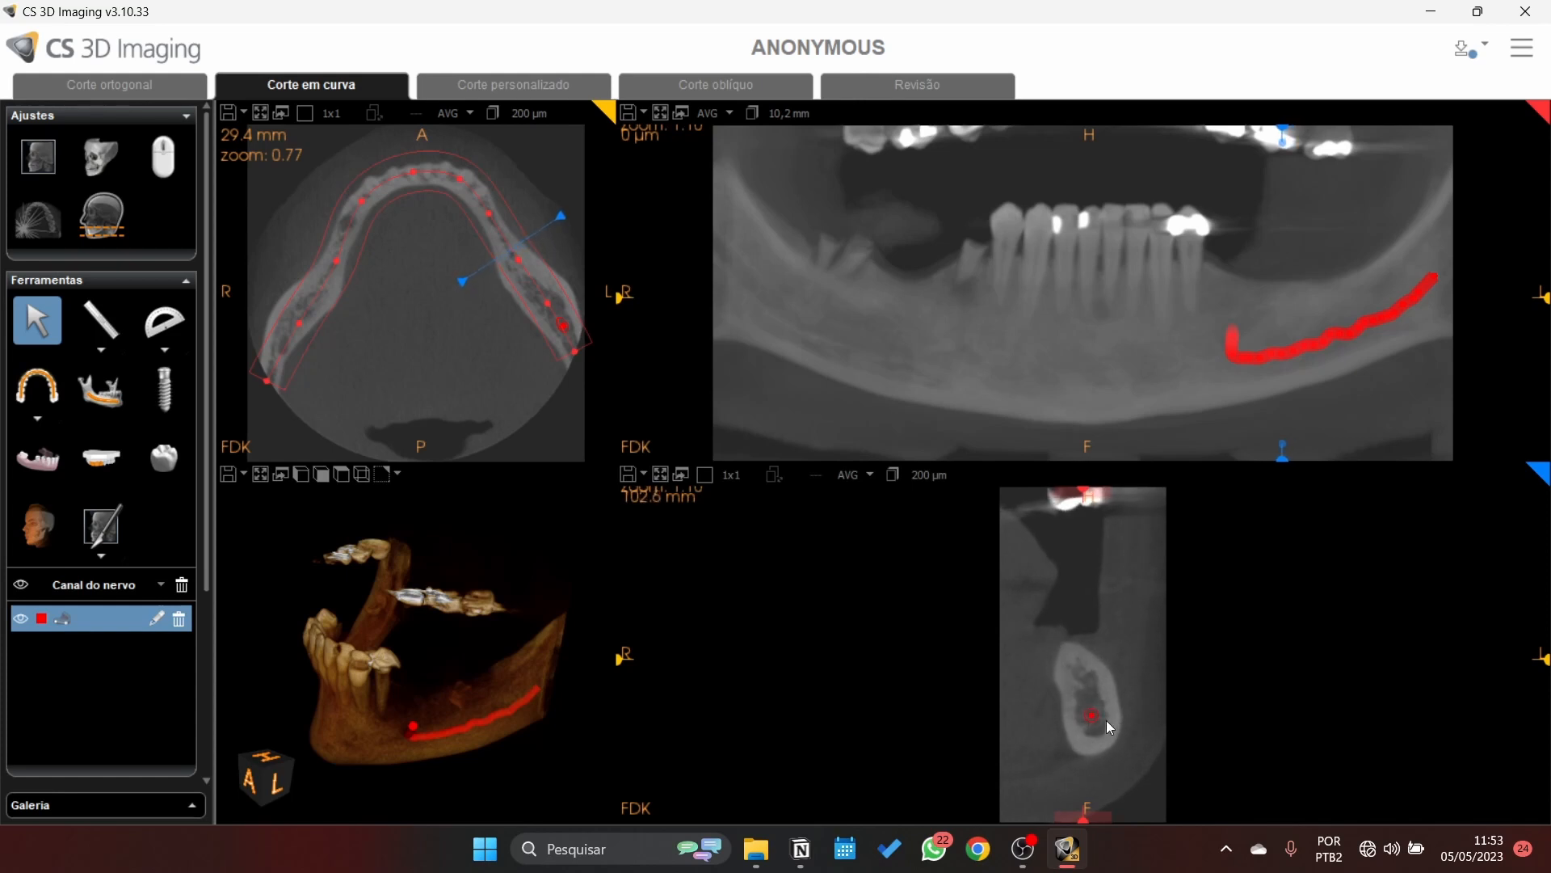
scroll(1109, 729, down, 2)
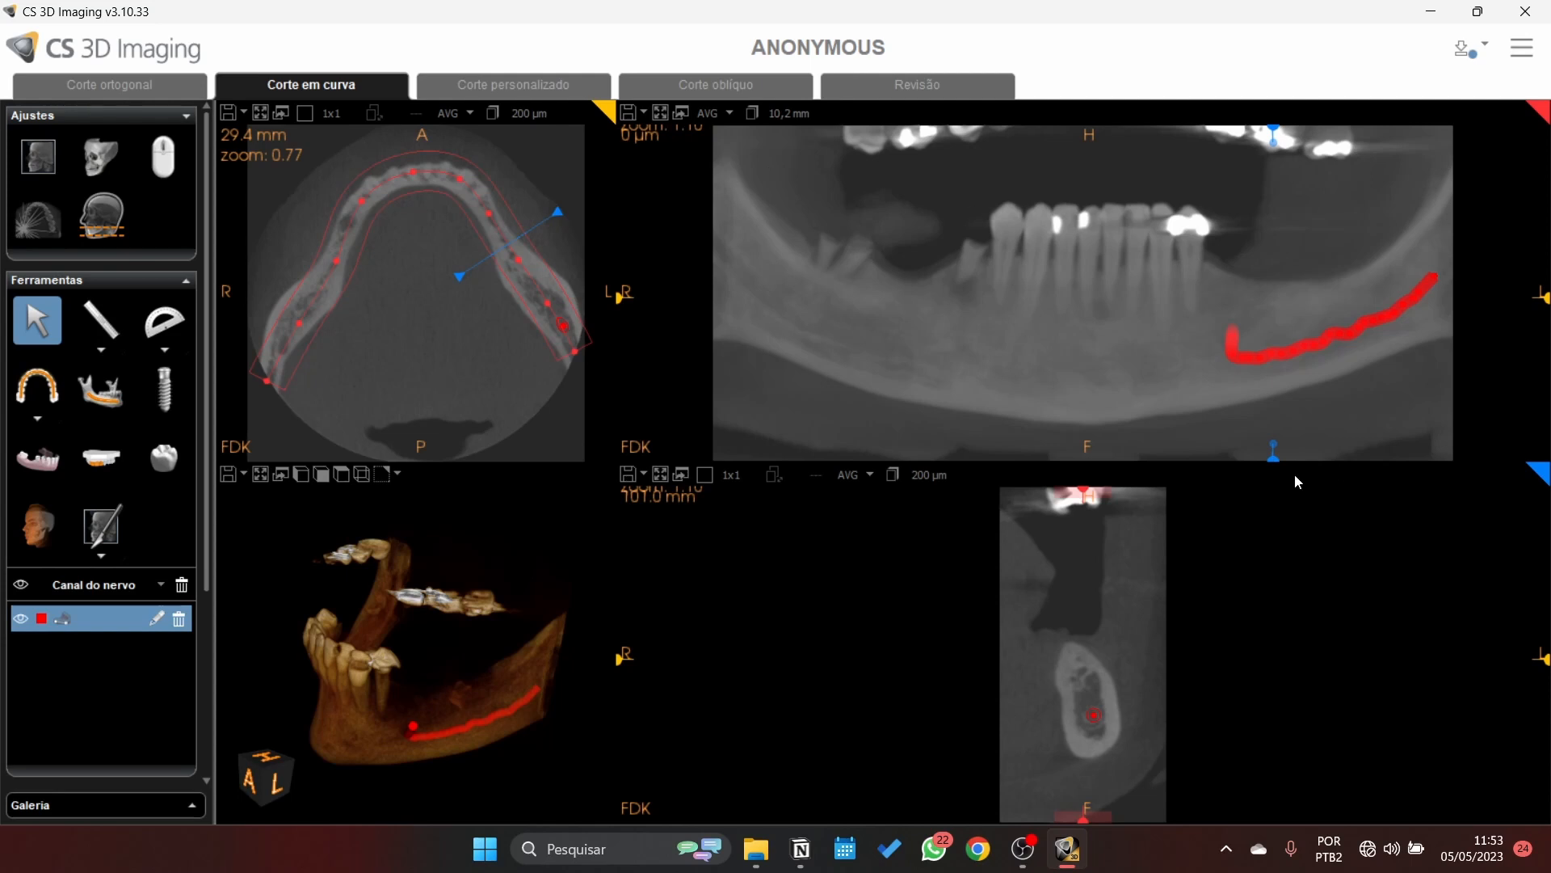
mouse_move(1274, 458)
mouse_down()
mouse_move(1251, 460)
mouse_move(1273, 471)
mouse_up()
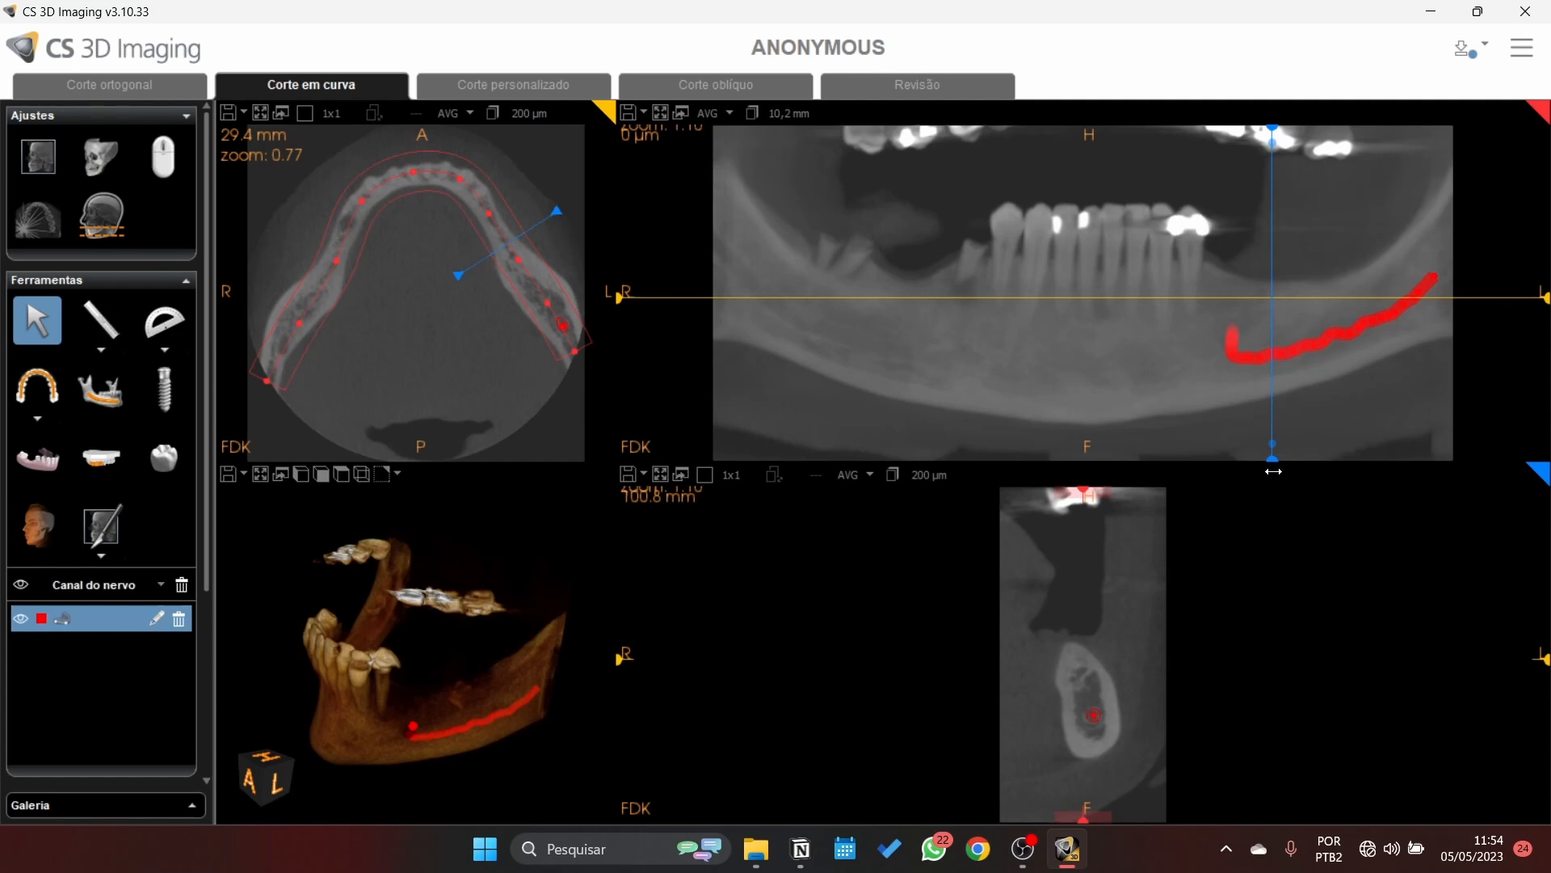
drag(1273, 471, 1271, 472)
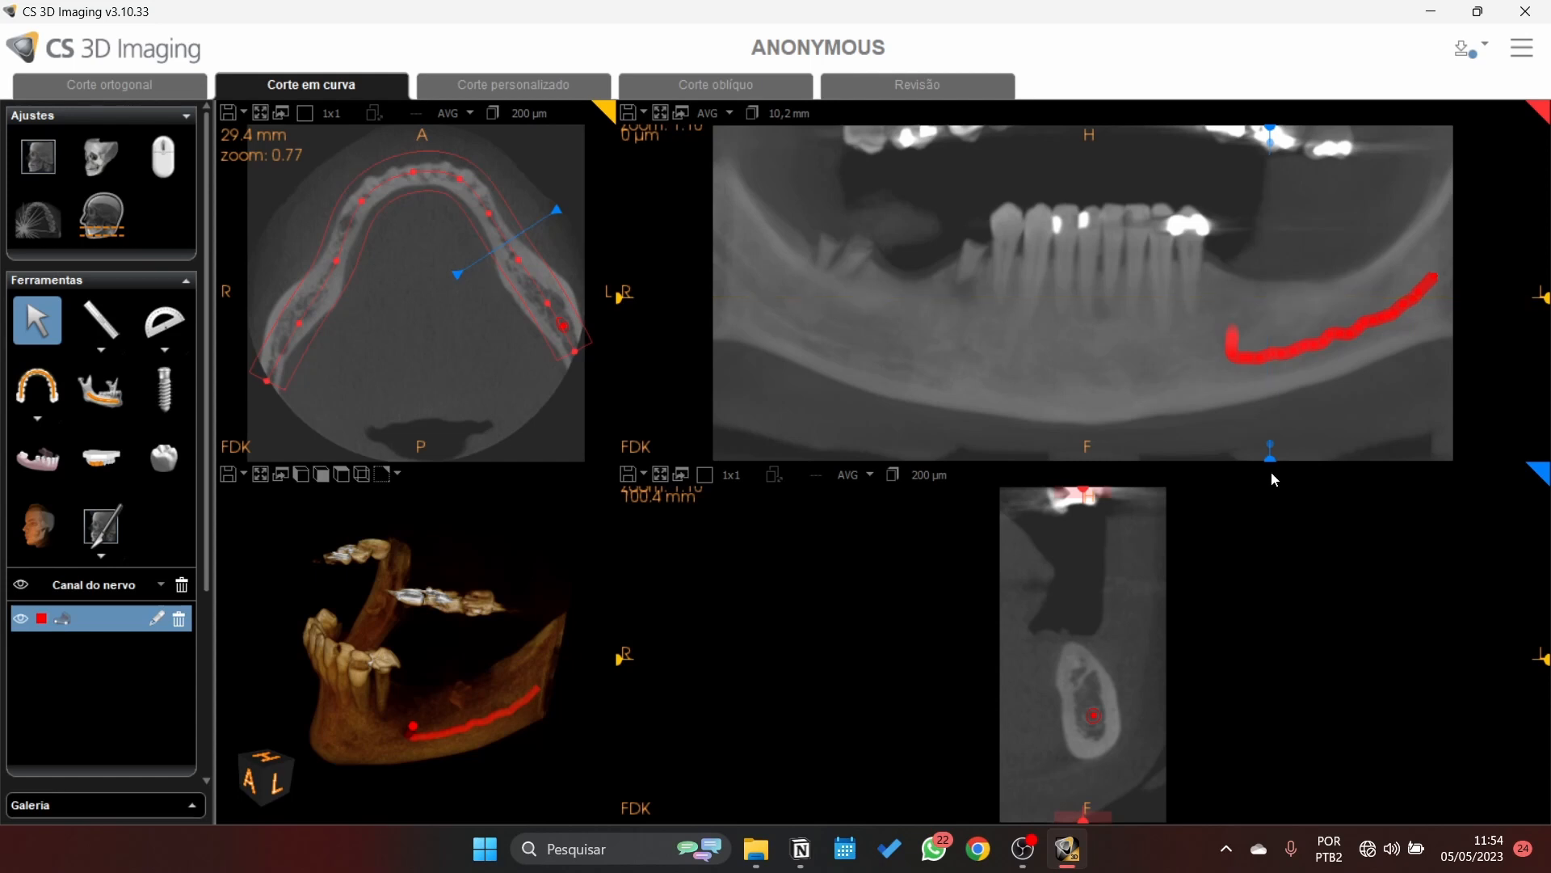
drag(1276, 459, 1260, 463)
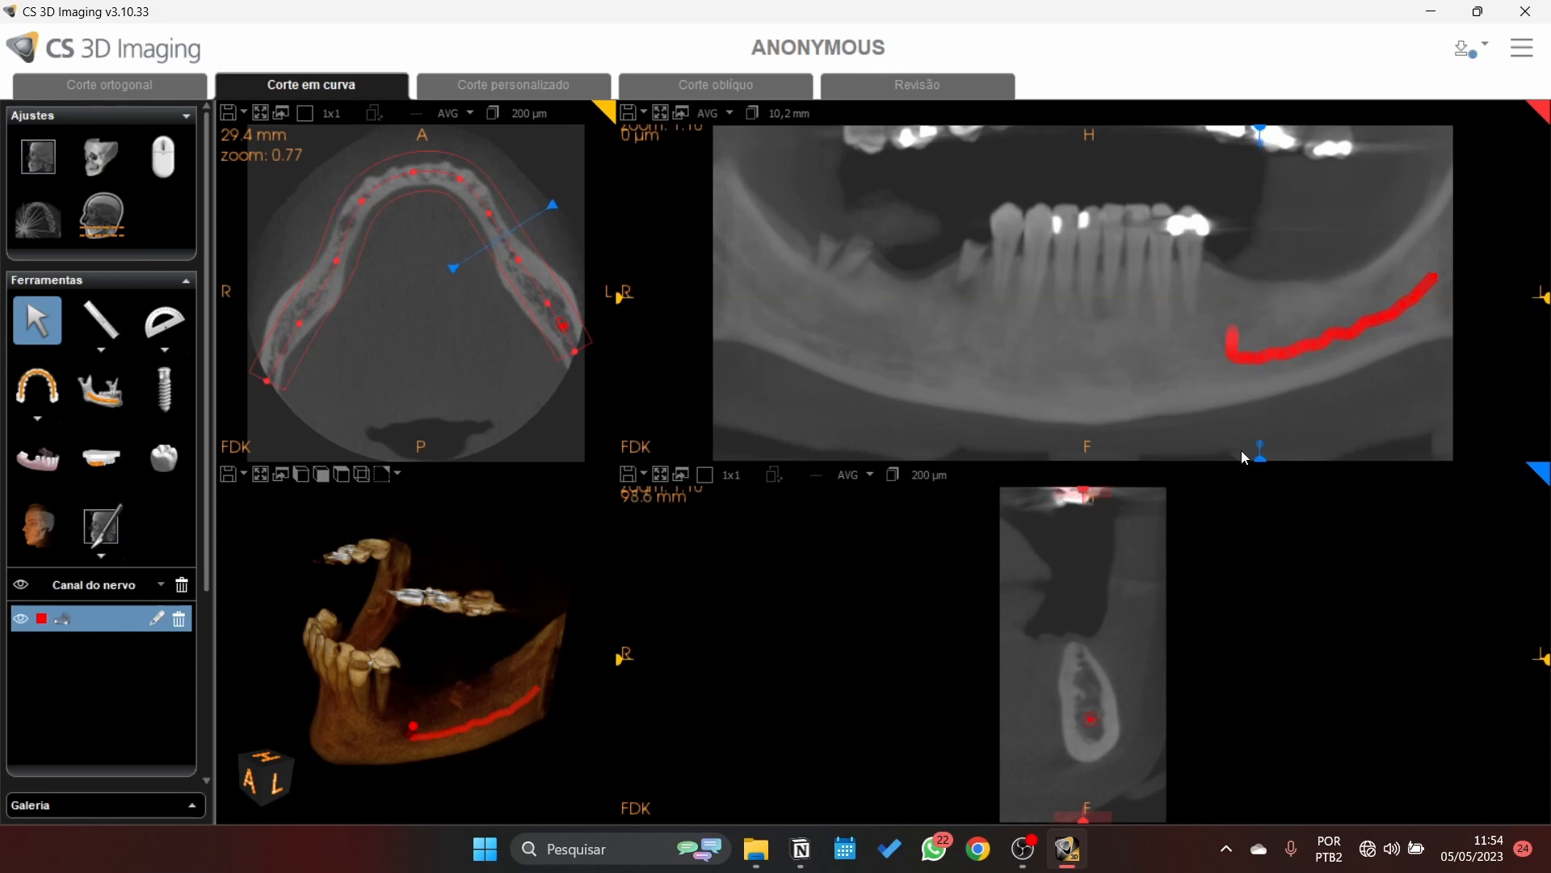
click(174, 396)
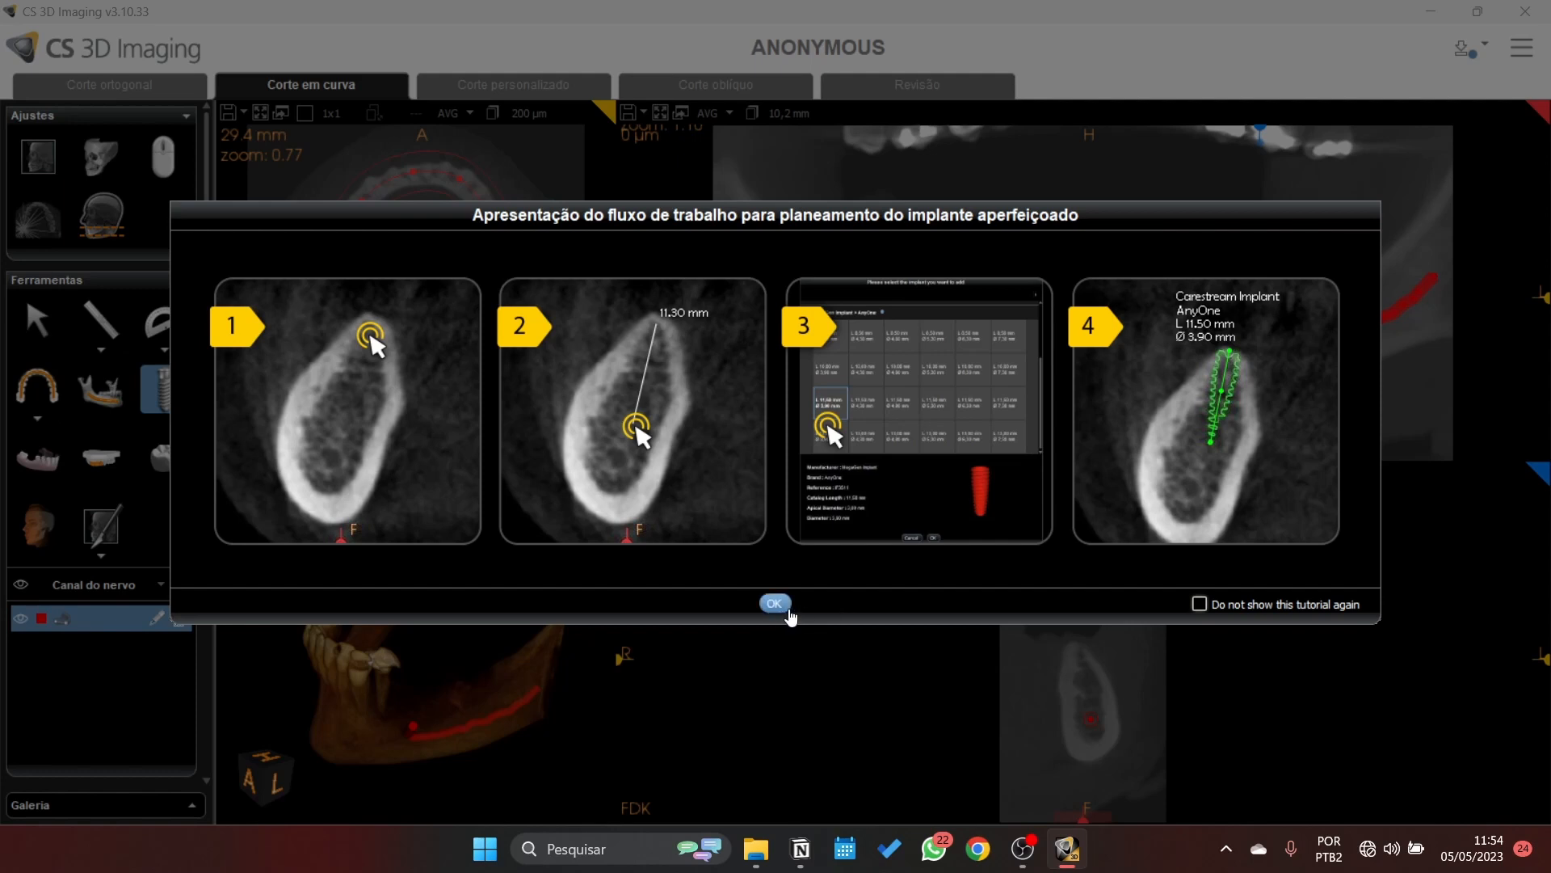
click(777, 606)
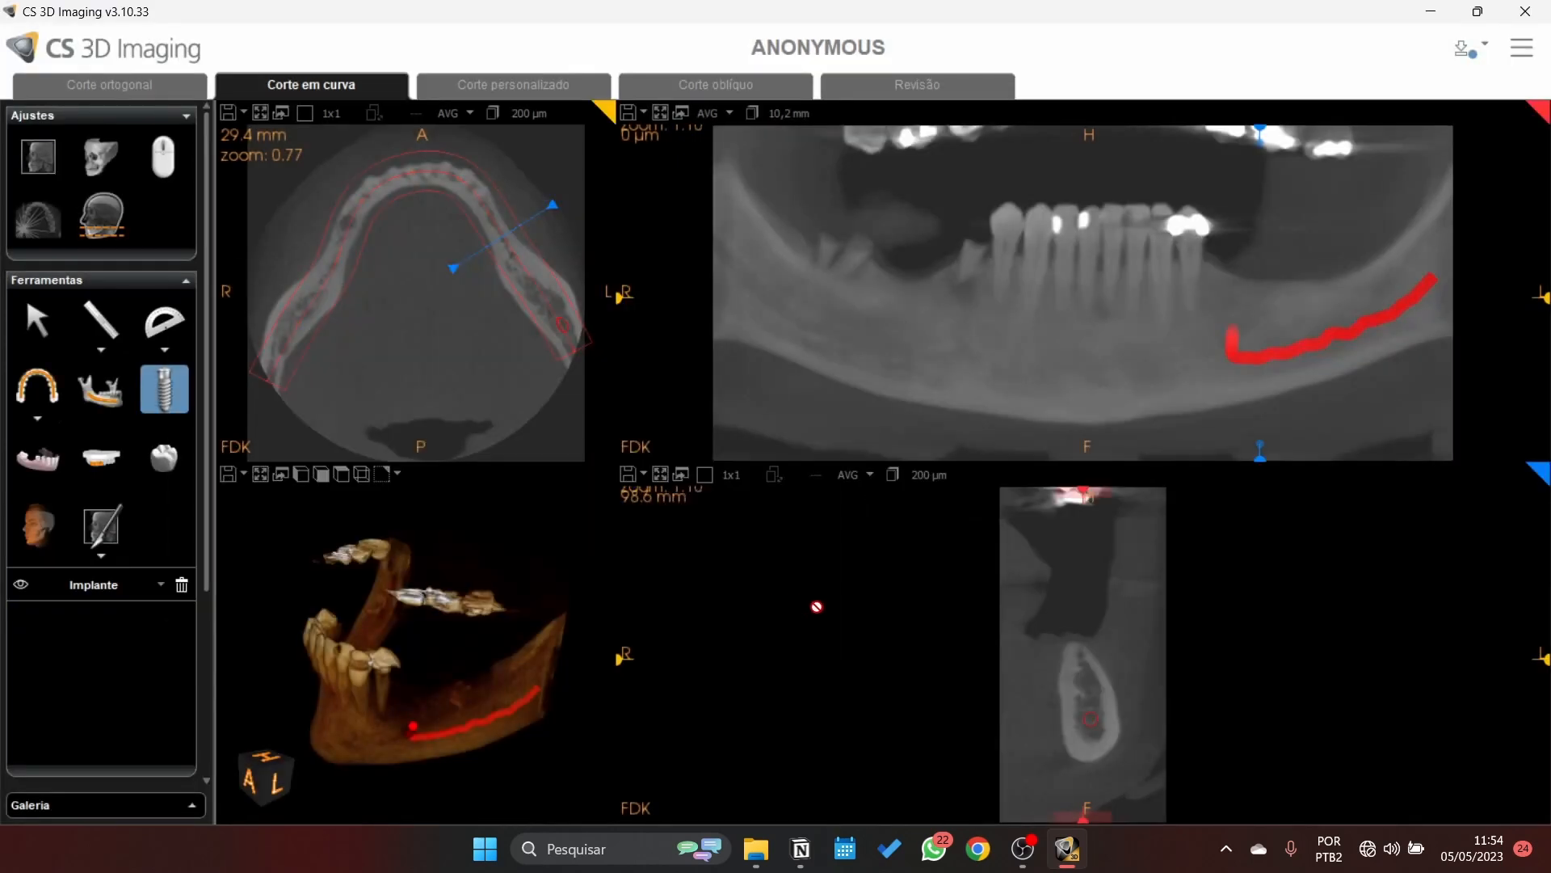
click(1077, 653)
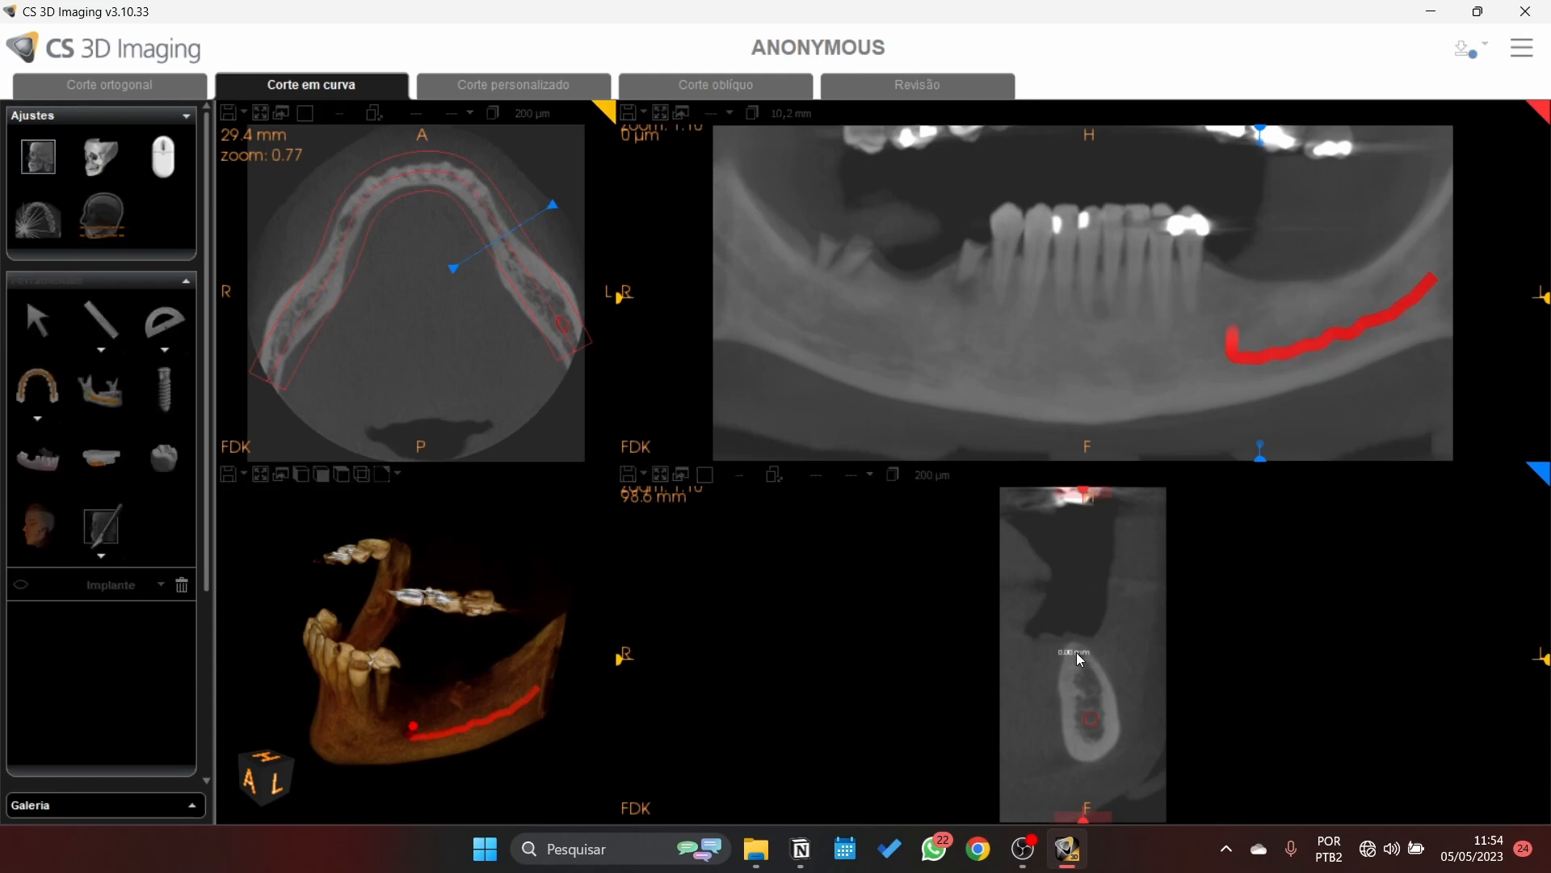
click(1086, 696)
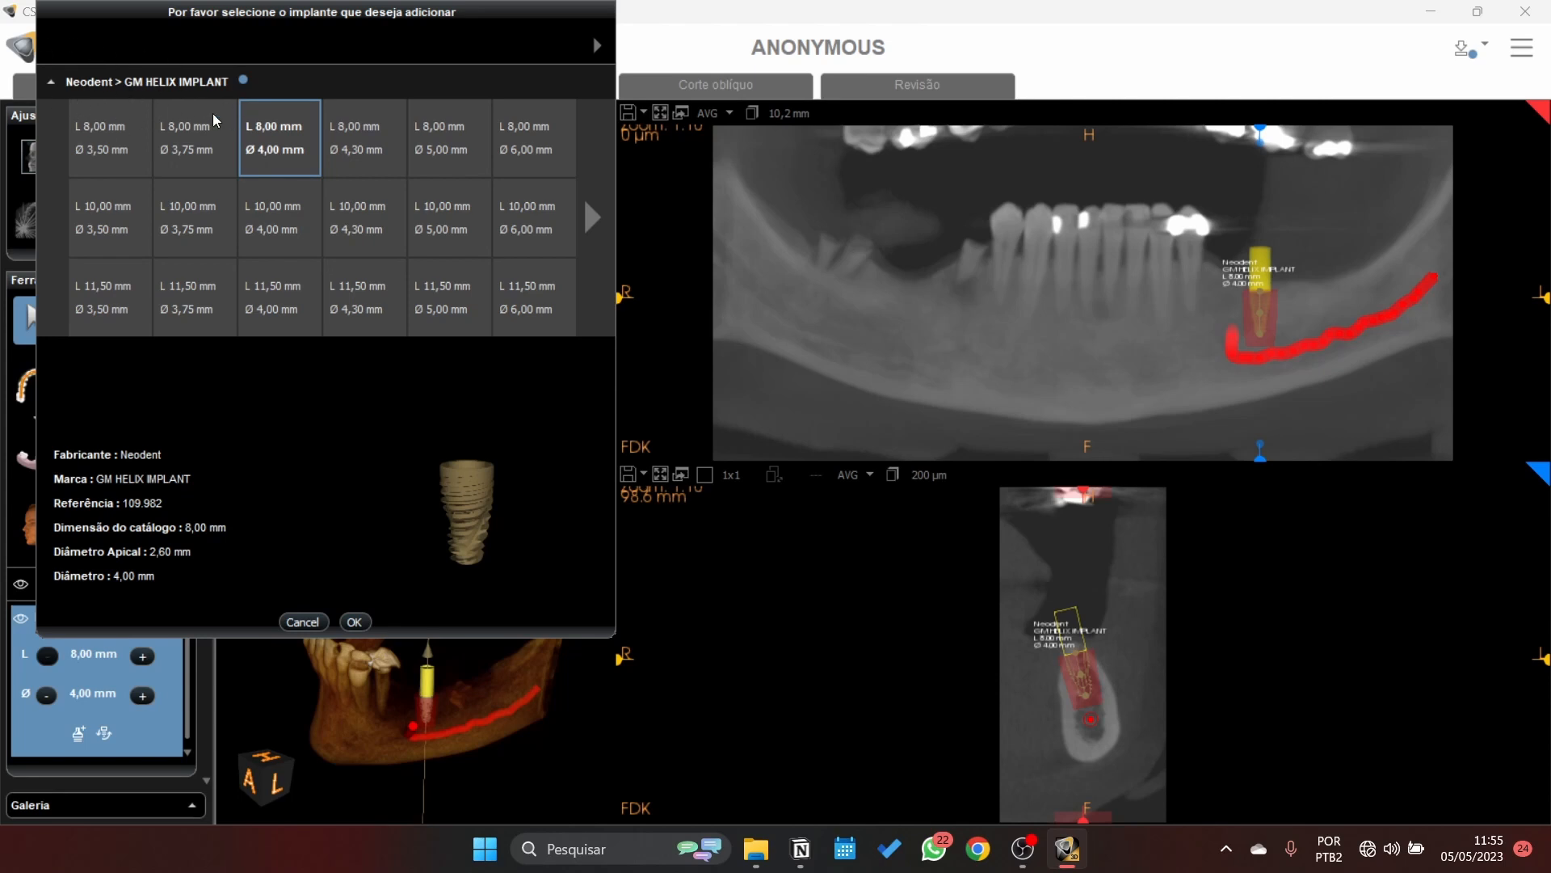
Step: Look through the implant library's manufacturers as far as the Neodent models, and return to the GM HELIX IMPLANT sizes
click(598, 48)
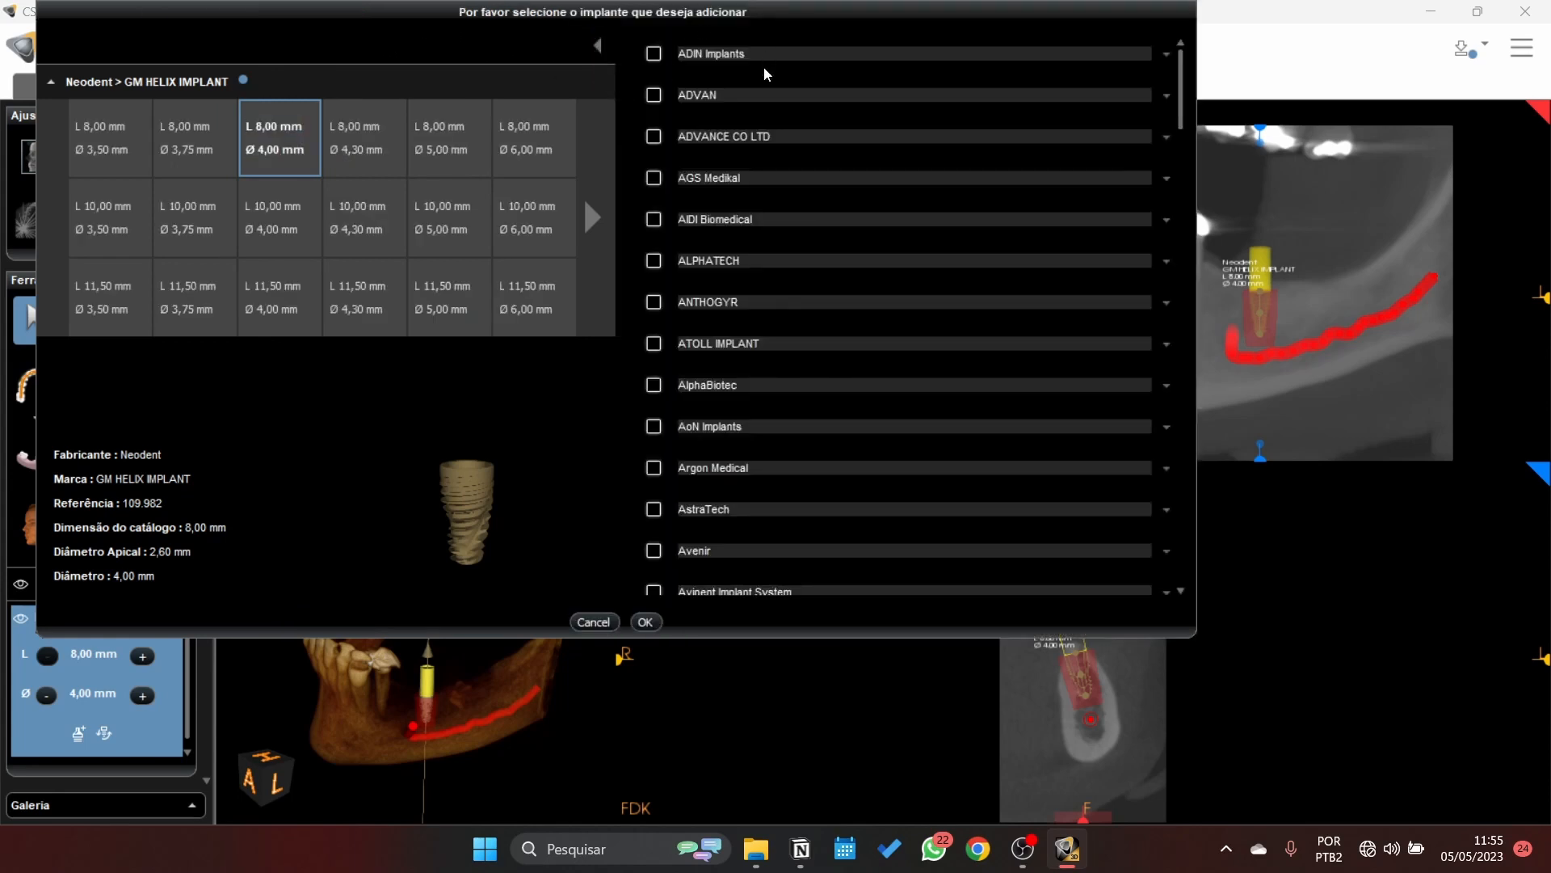
scroll(783, 153, down, 3)
scroll(790, 254, down, 10)
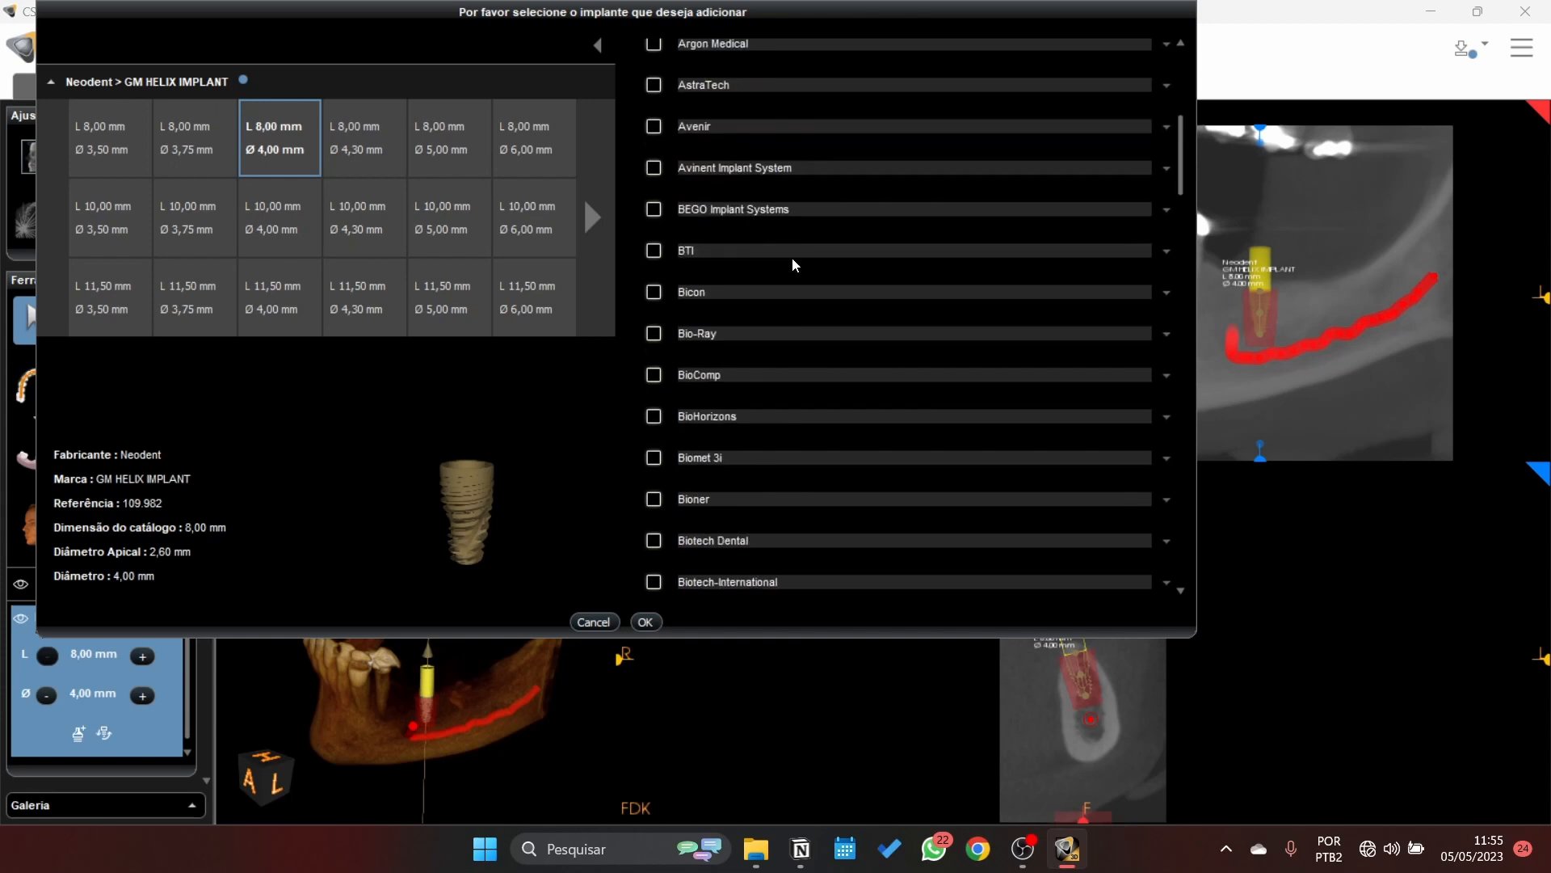
scroll(789, 312, down, 10)
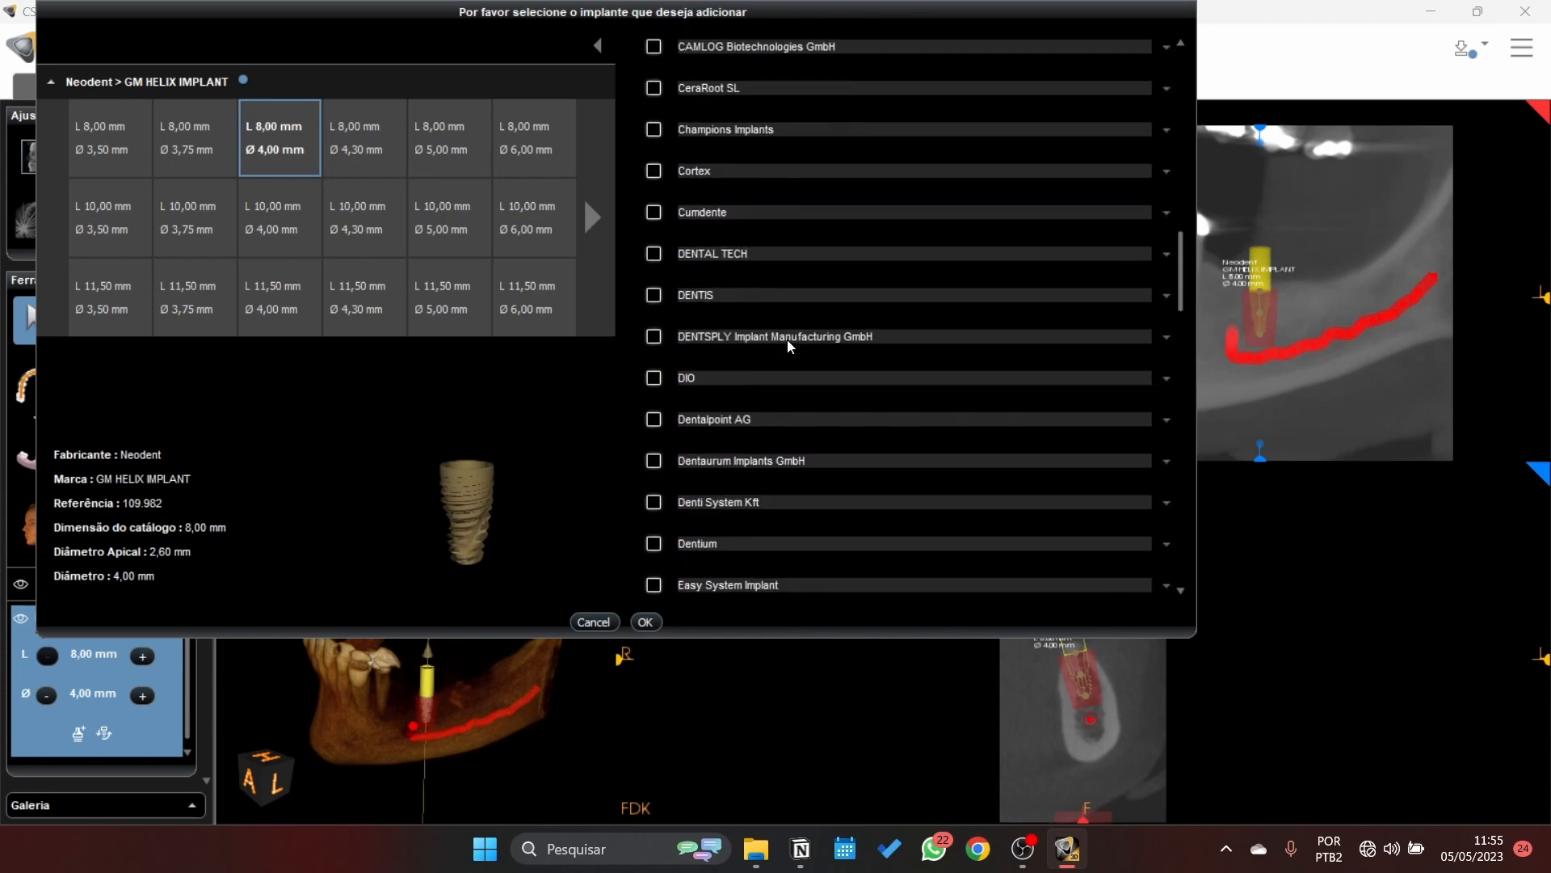
scroll(790, 367, down, 10)
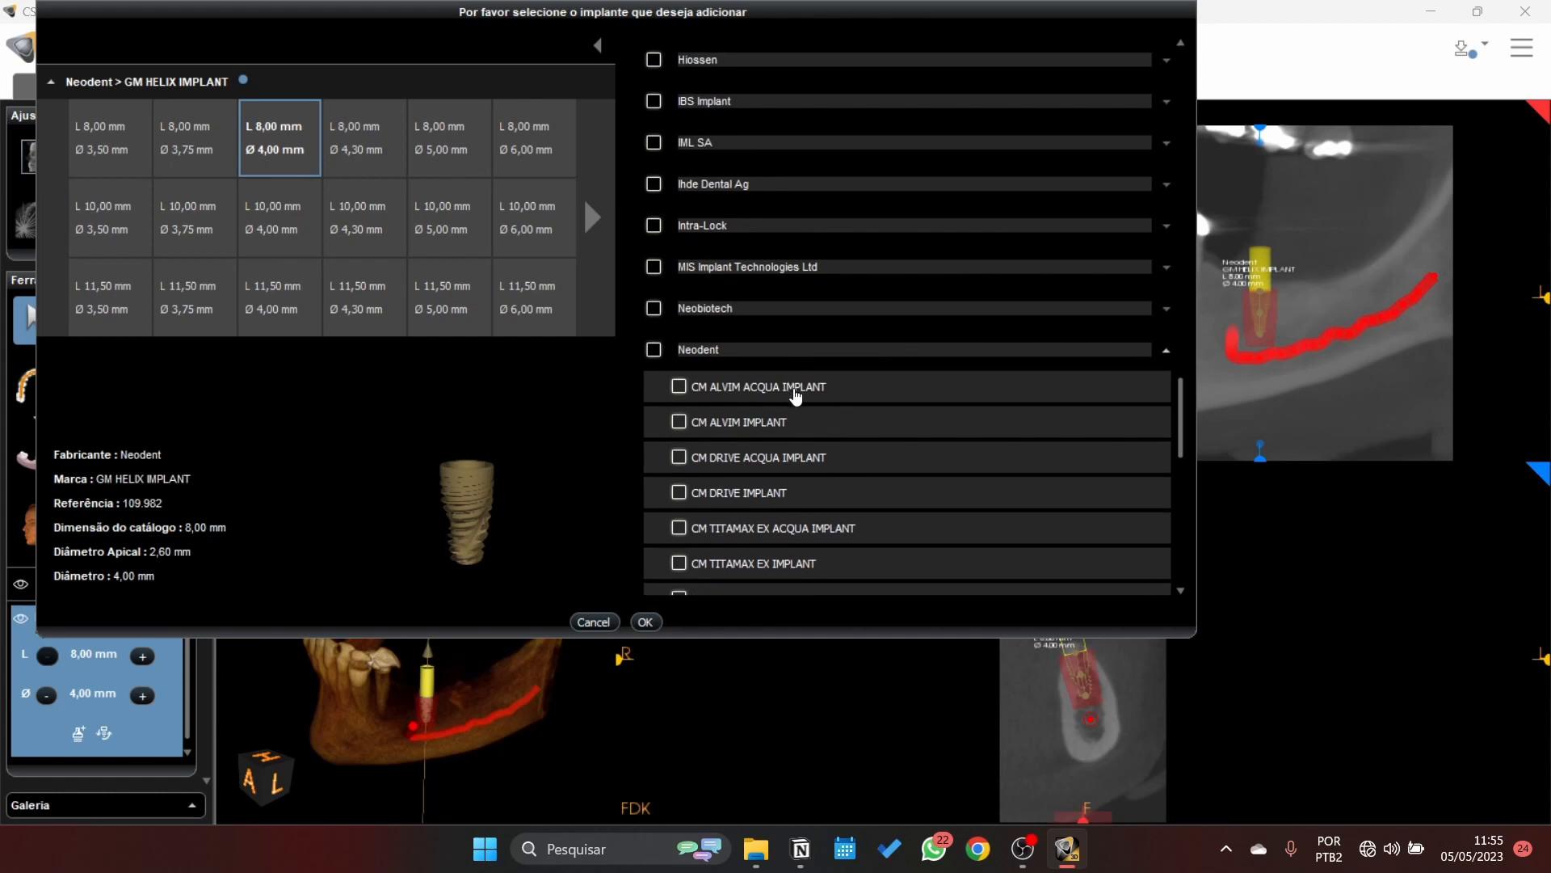
scroll(803, 334, up, 10)
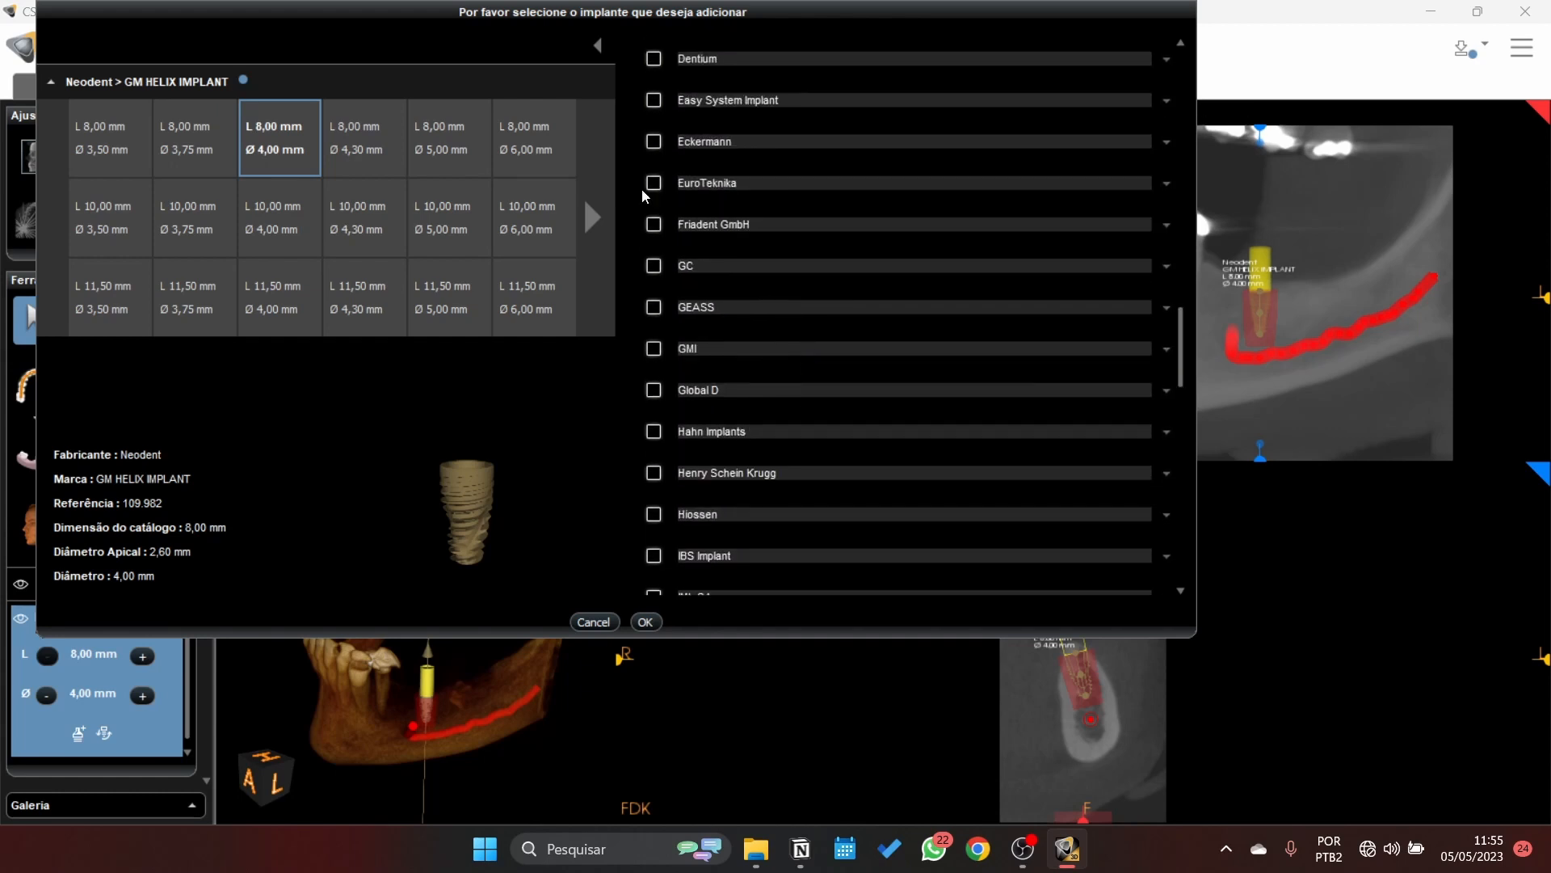
click(598, 45)
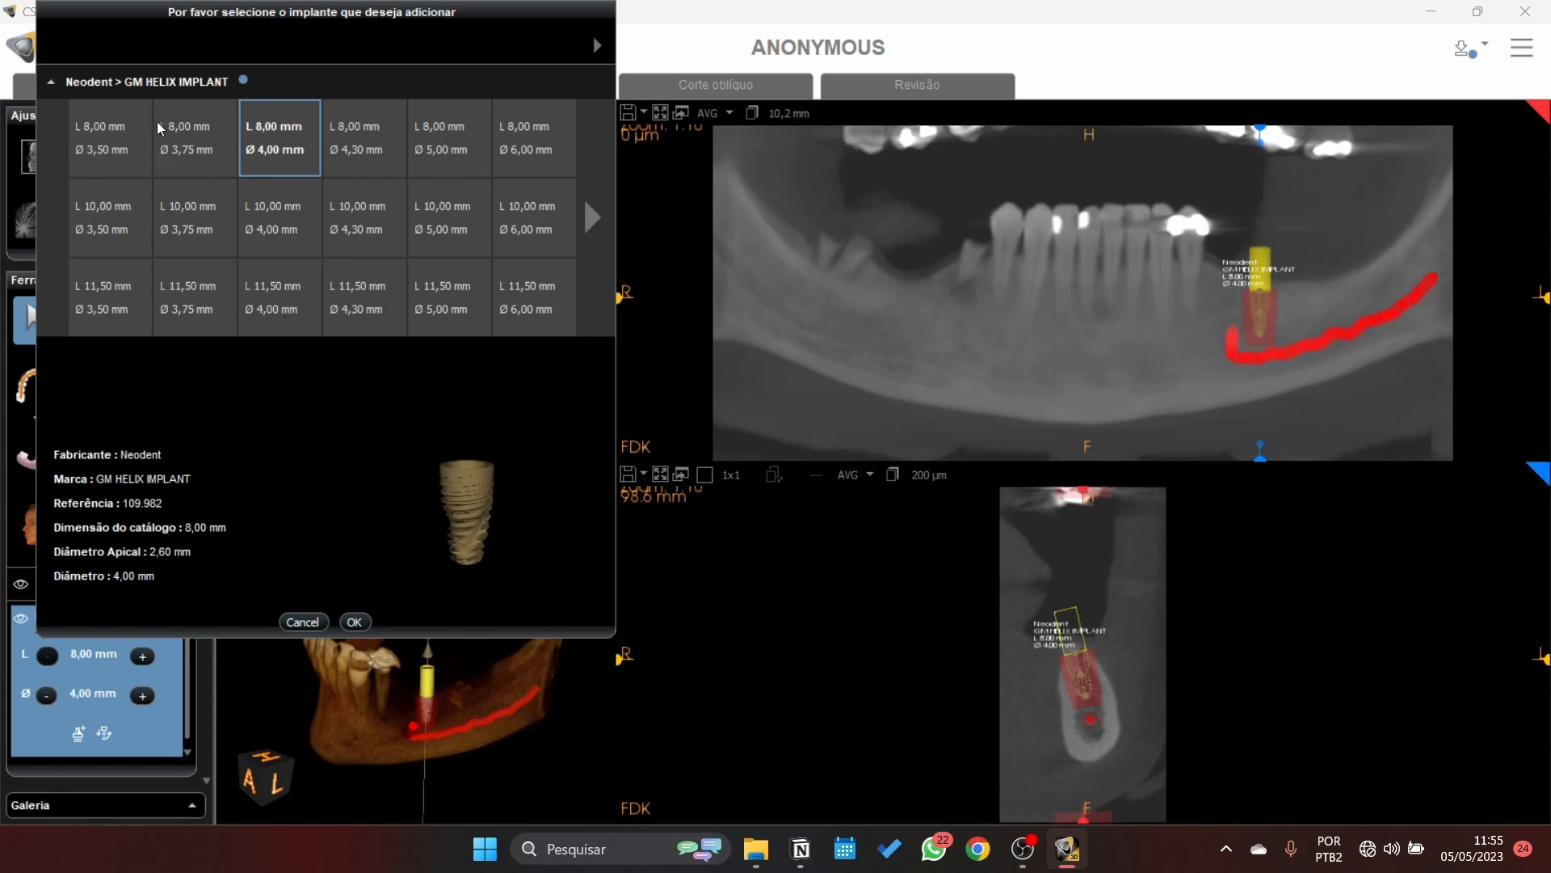
Step: Choose the Neodent GM HELIX IMPLANT of length 8.00 mm and diameter 3.75 mm, and adjust its position and tilt in the cross-section
click(199, 154)
click(113, 163)
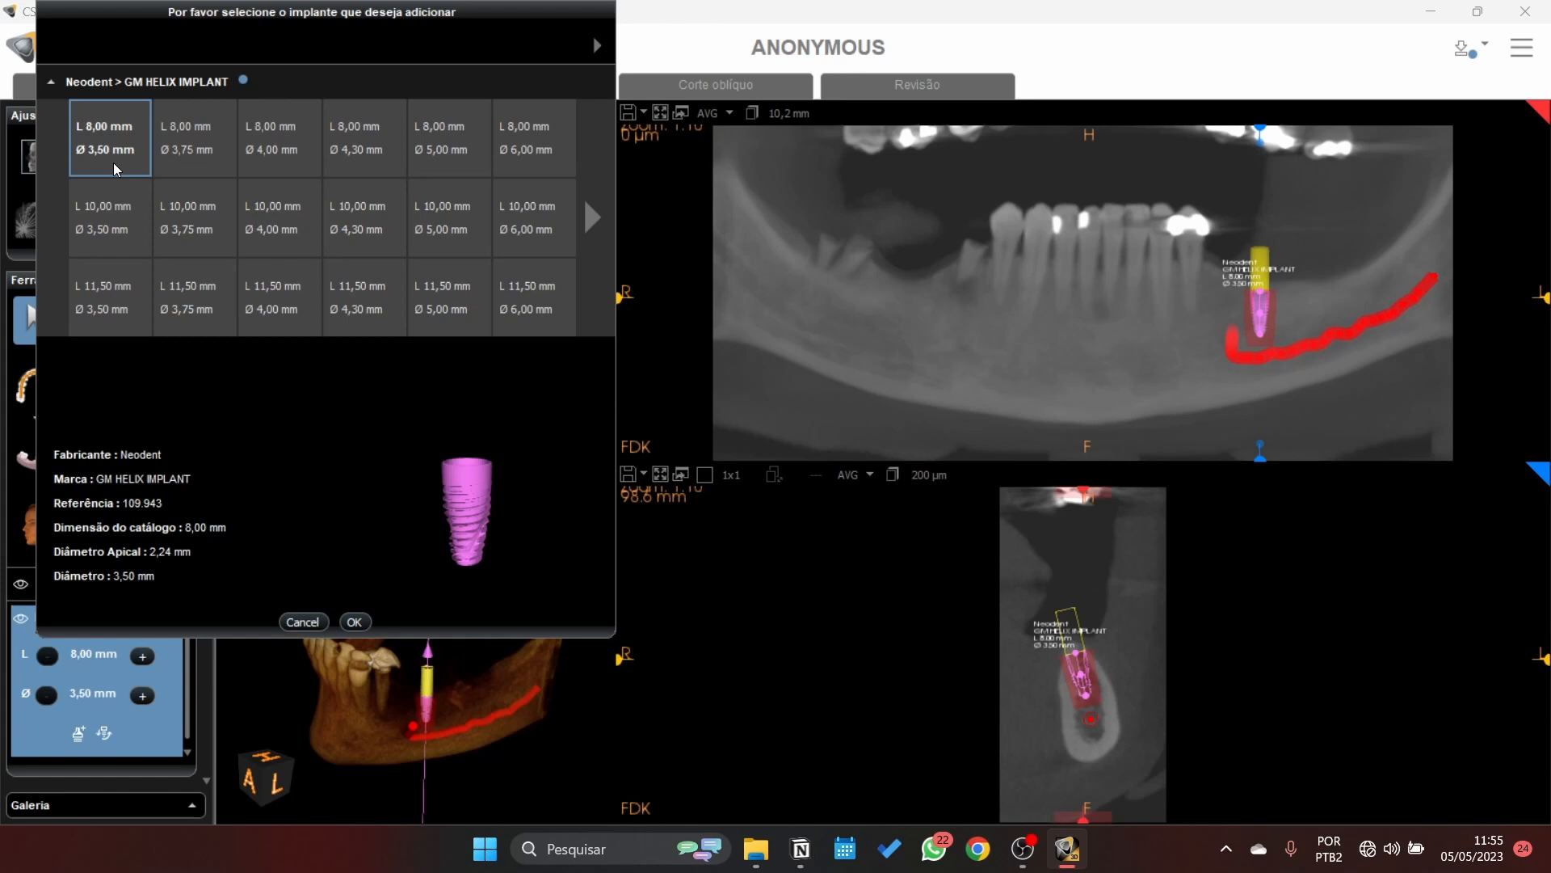
click(171, 129)
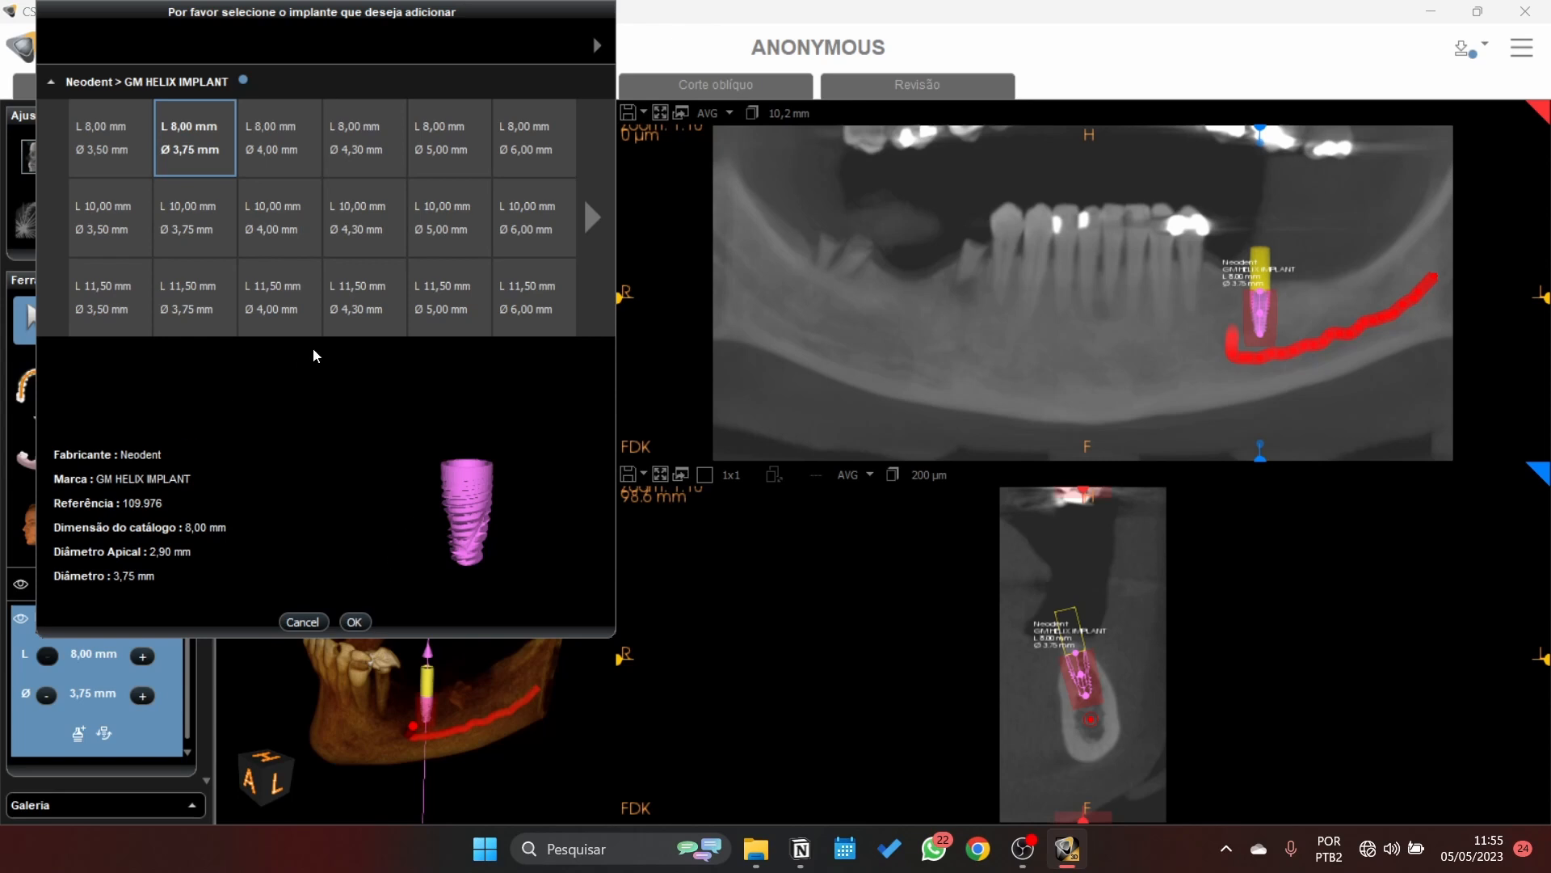
click(360, 617)
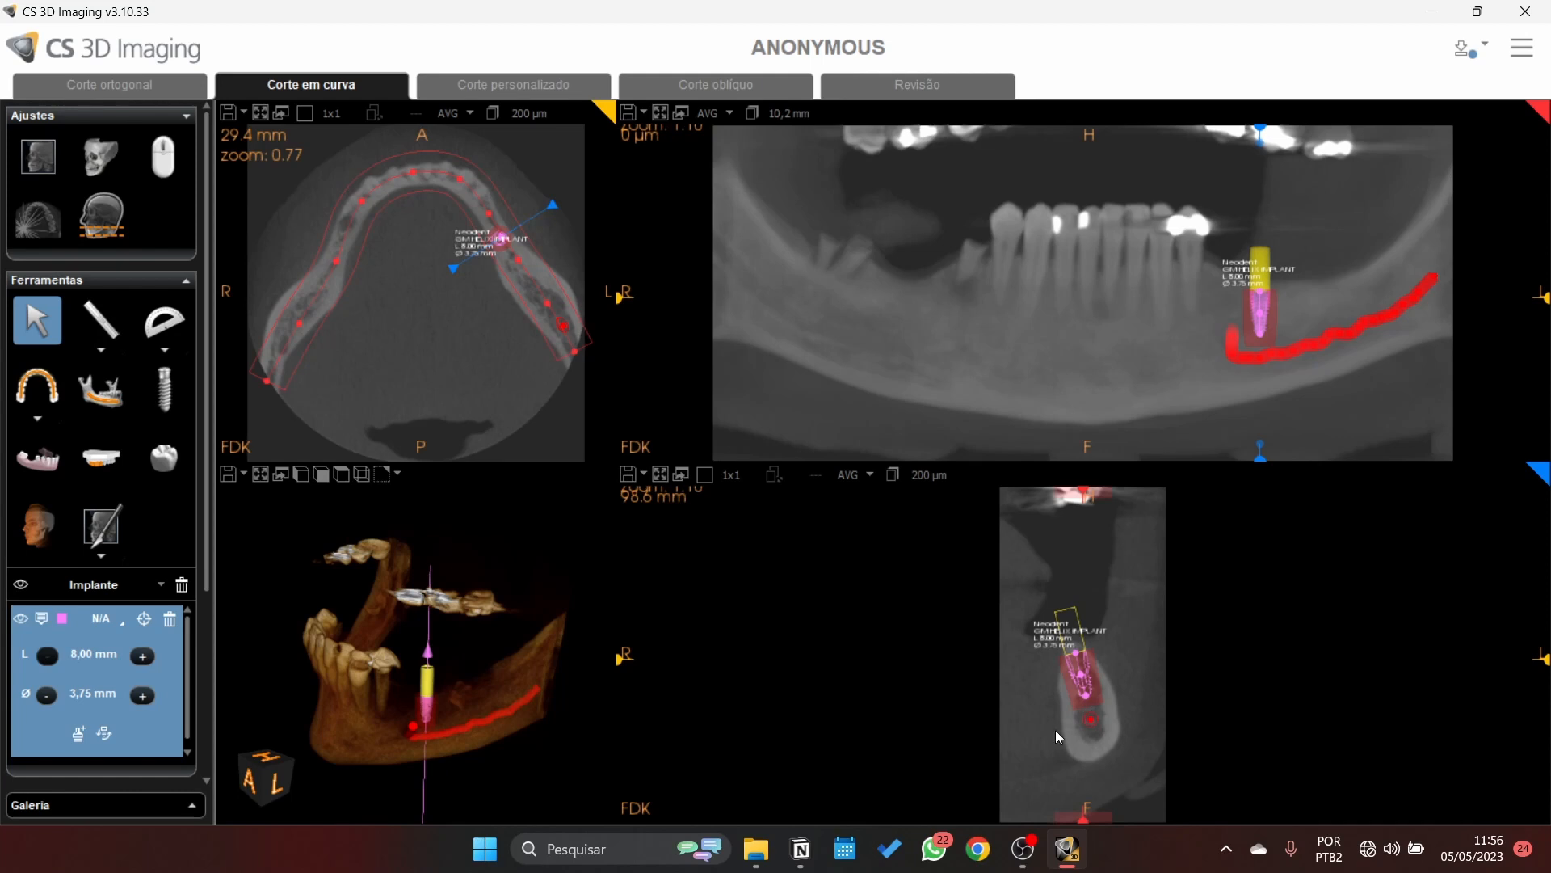
drag(1085, 698, 1084, 681)
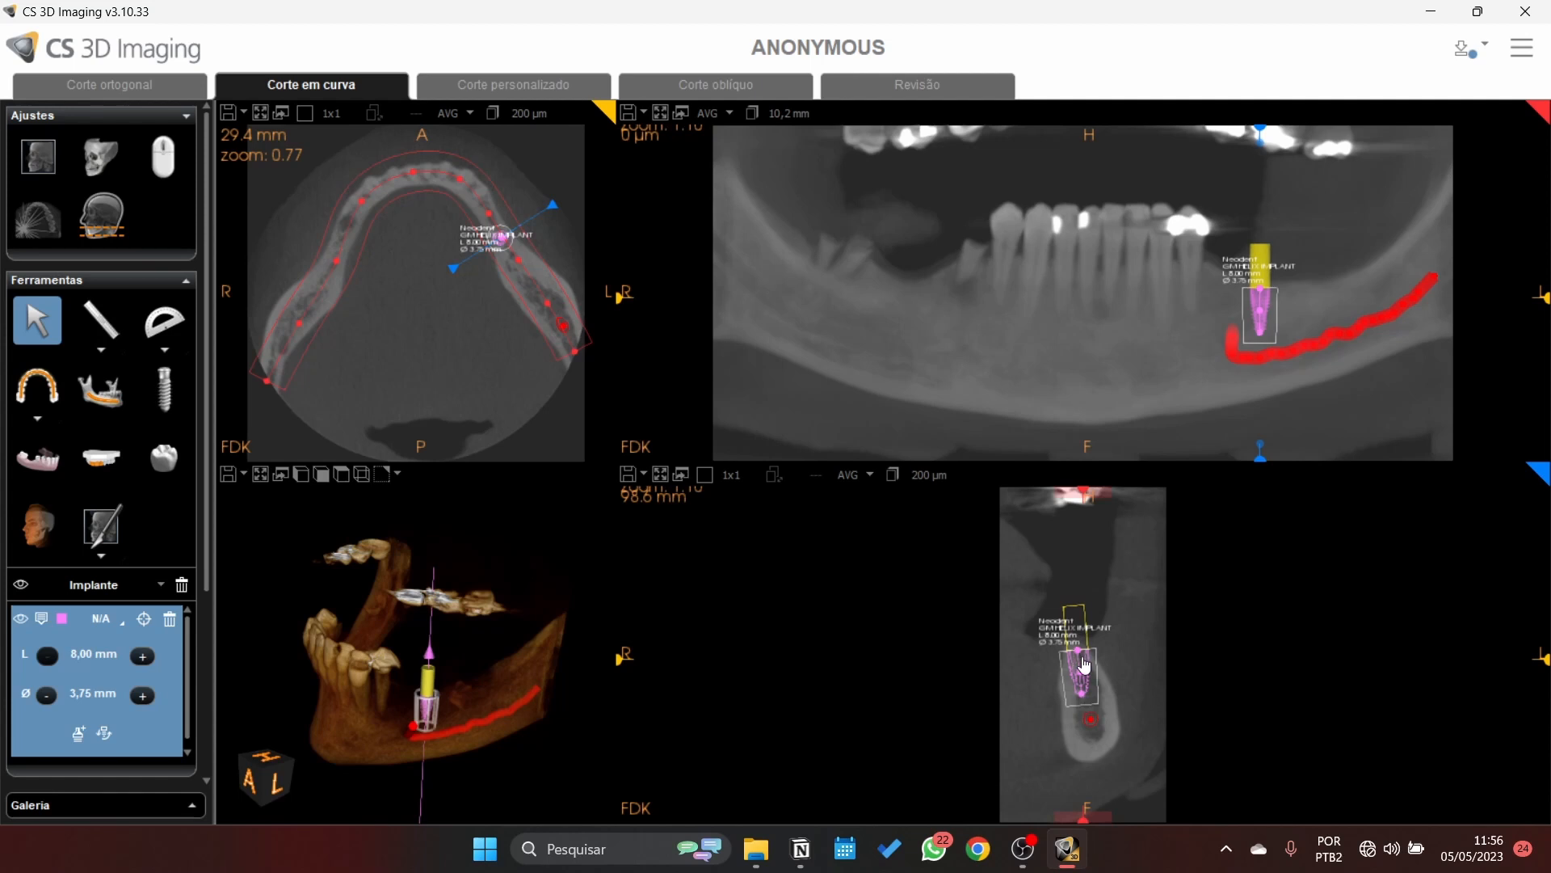
mouse_move(1077, 695)
mouse_down()
mouse_move(1059, 686)
mouse_move(1103, 682)
mouse_move(1085, 681)
mouse_up()
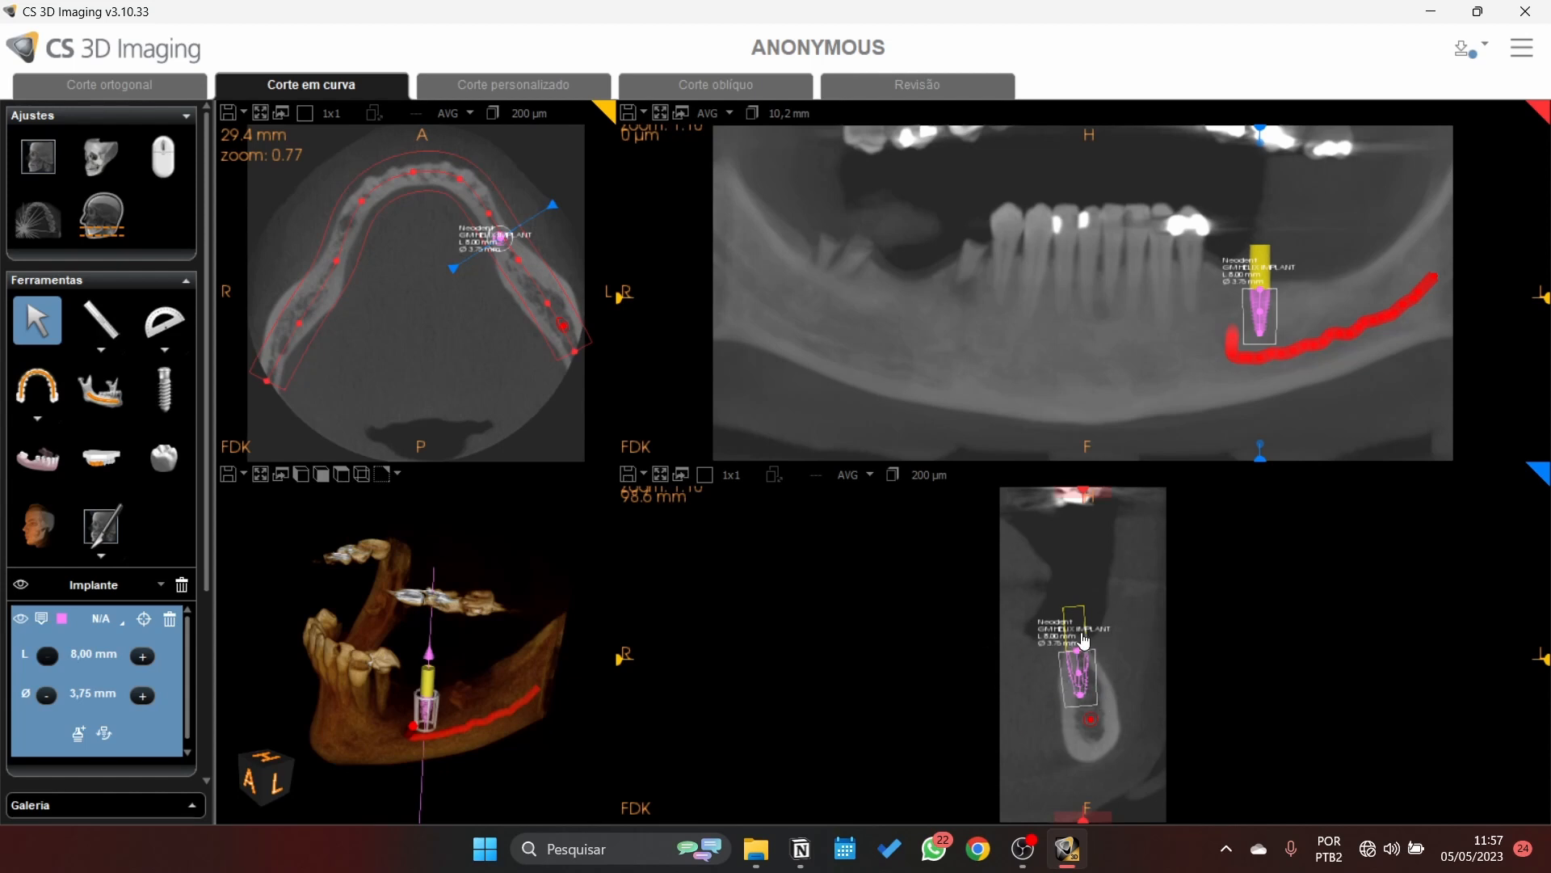
Step: Hide the implant's information label and change the implant's colour to bright green
click(43, 624)
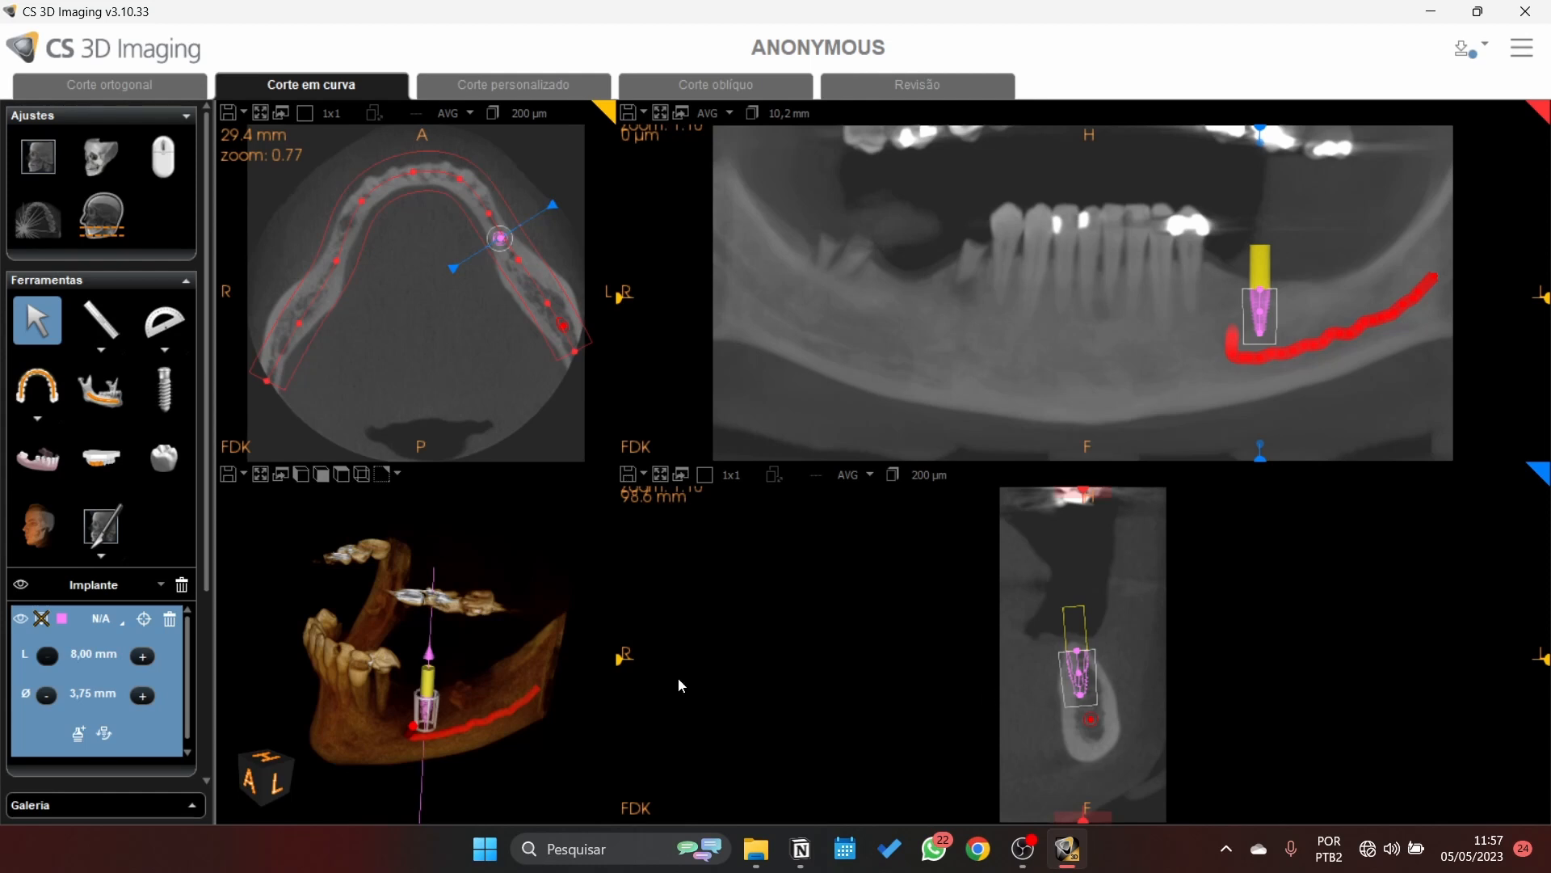
click(65, 621)
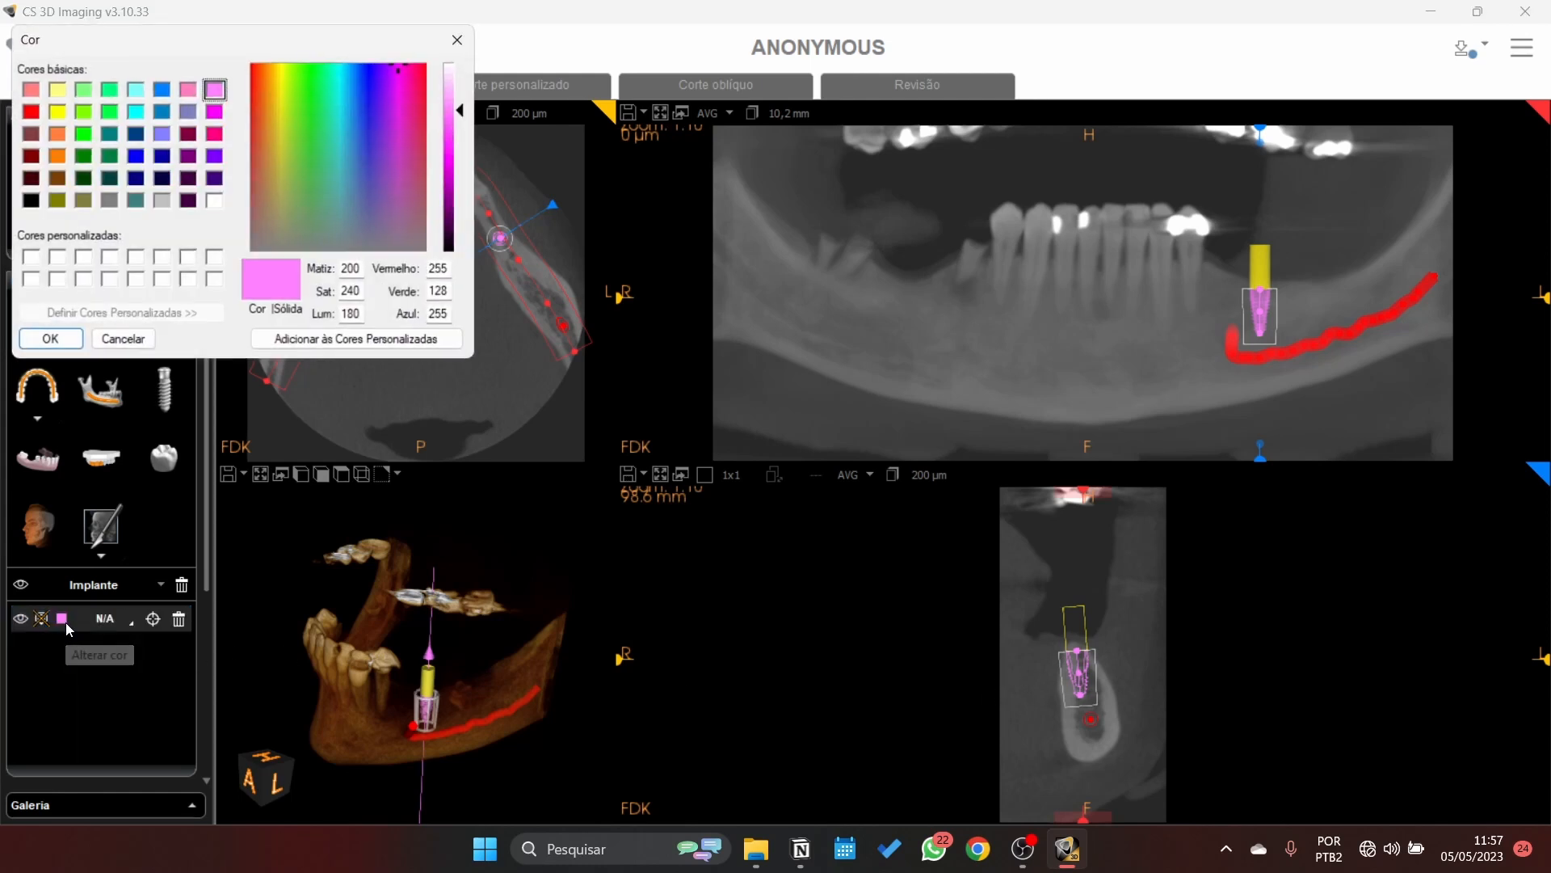
click(86, 138)
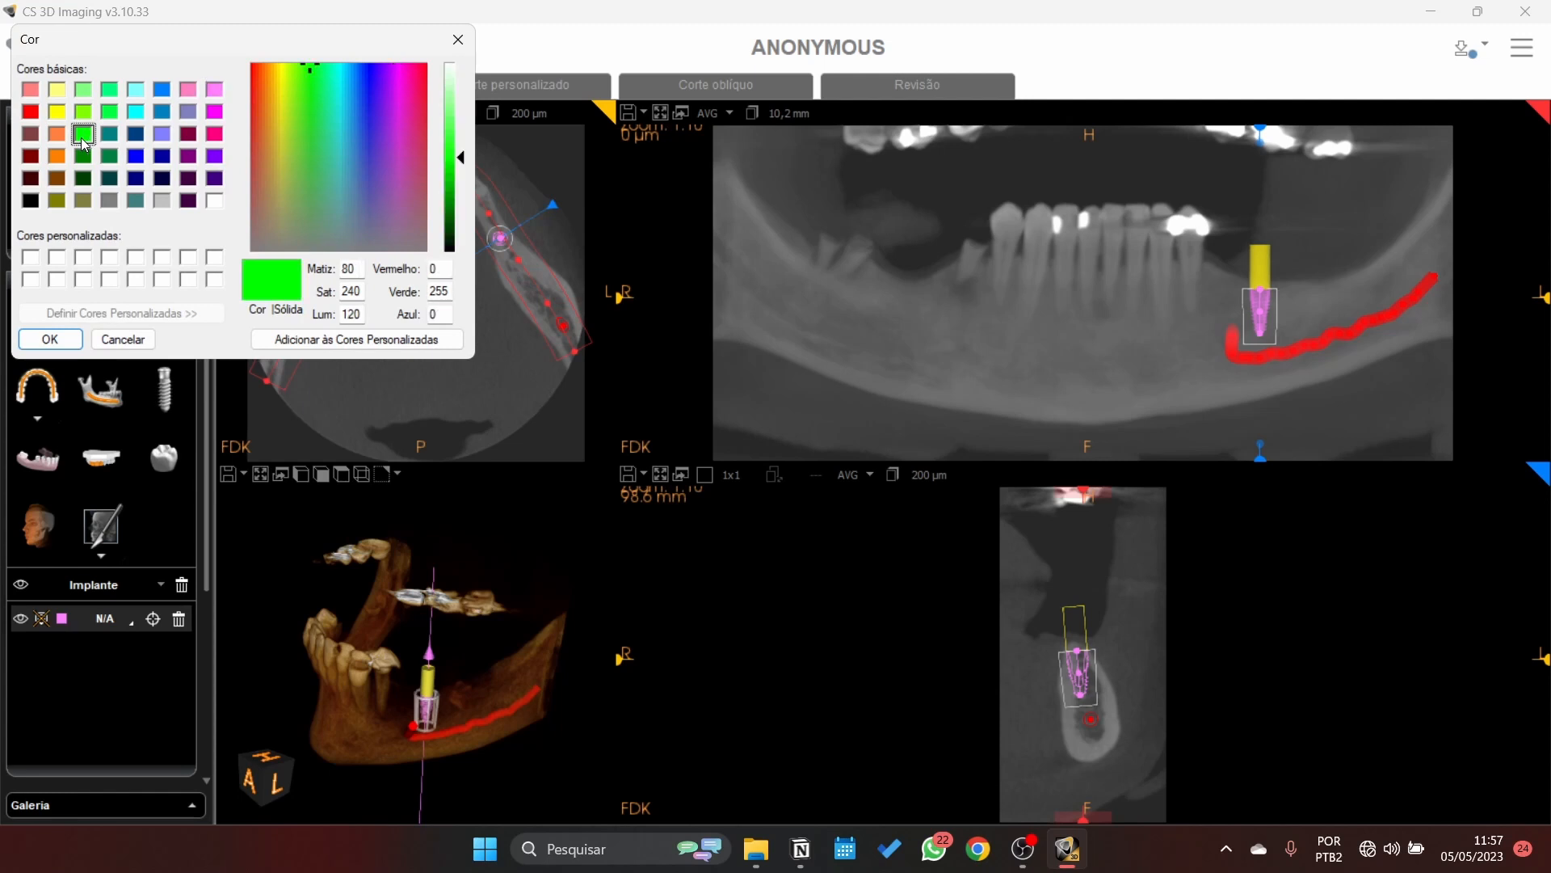
click(69, 339)
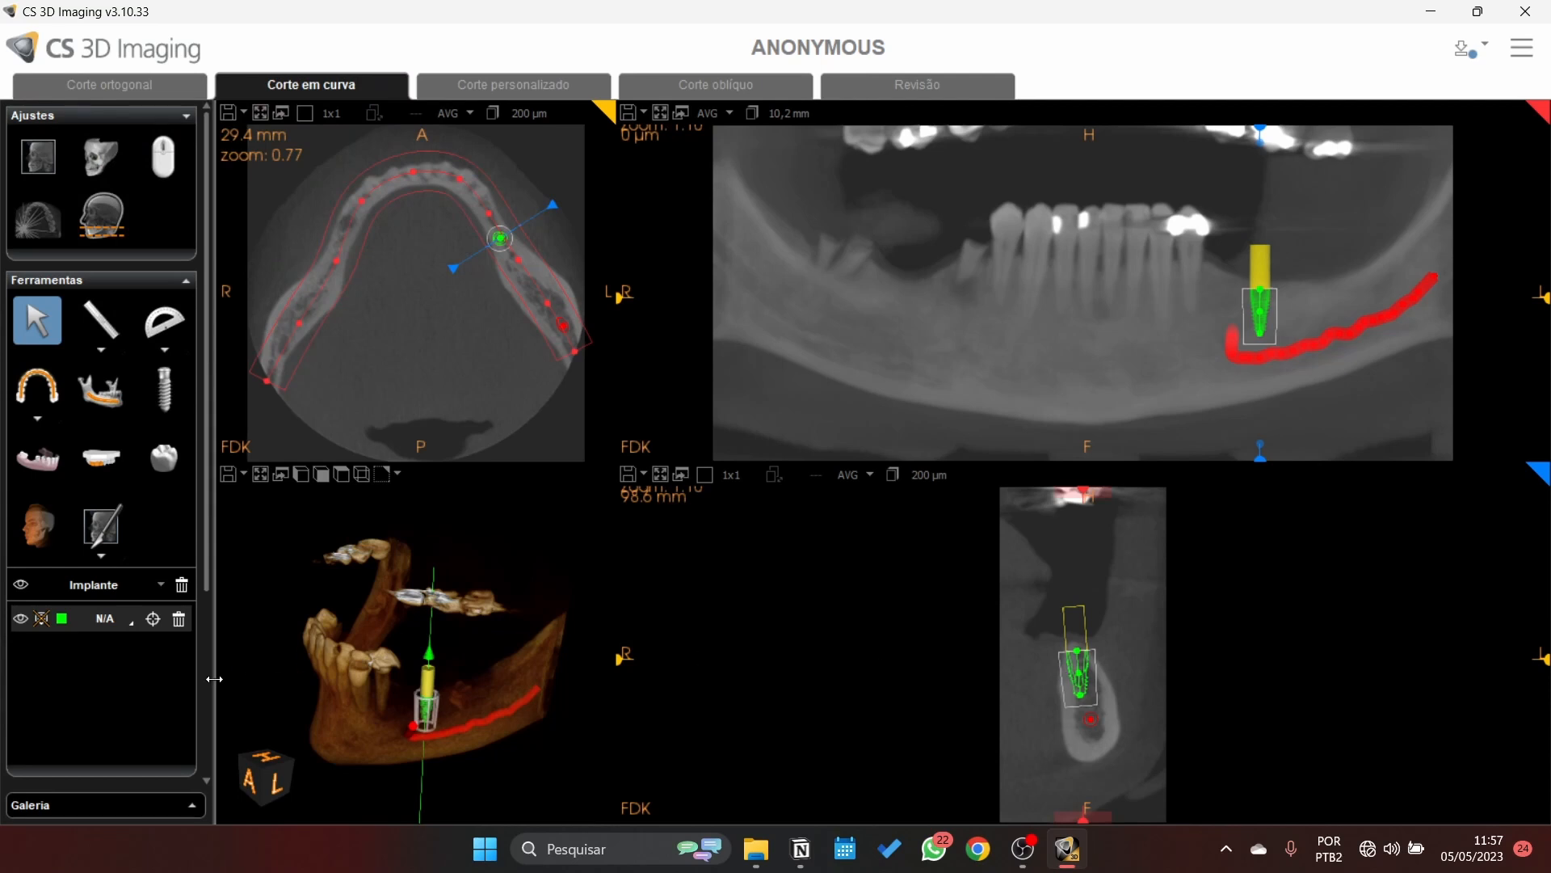
Step: Generate the implant planning report with an empty description
drag(207, 536, 202, 614)
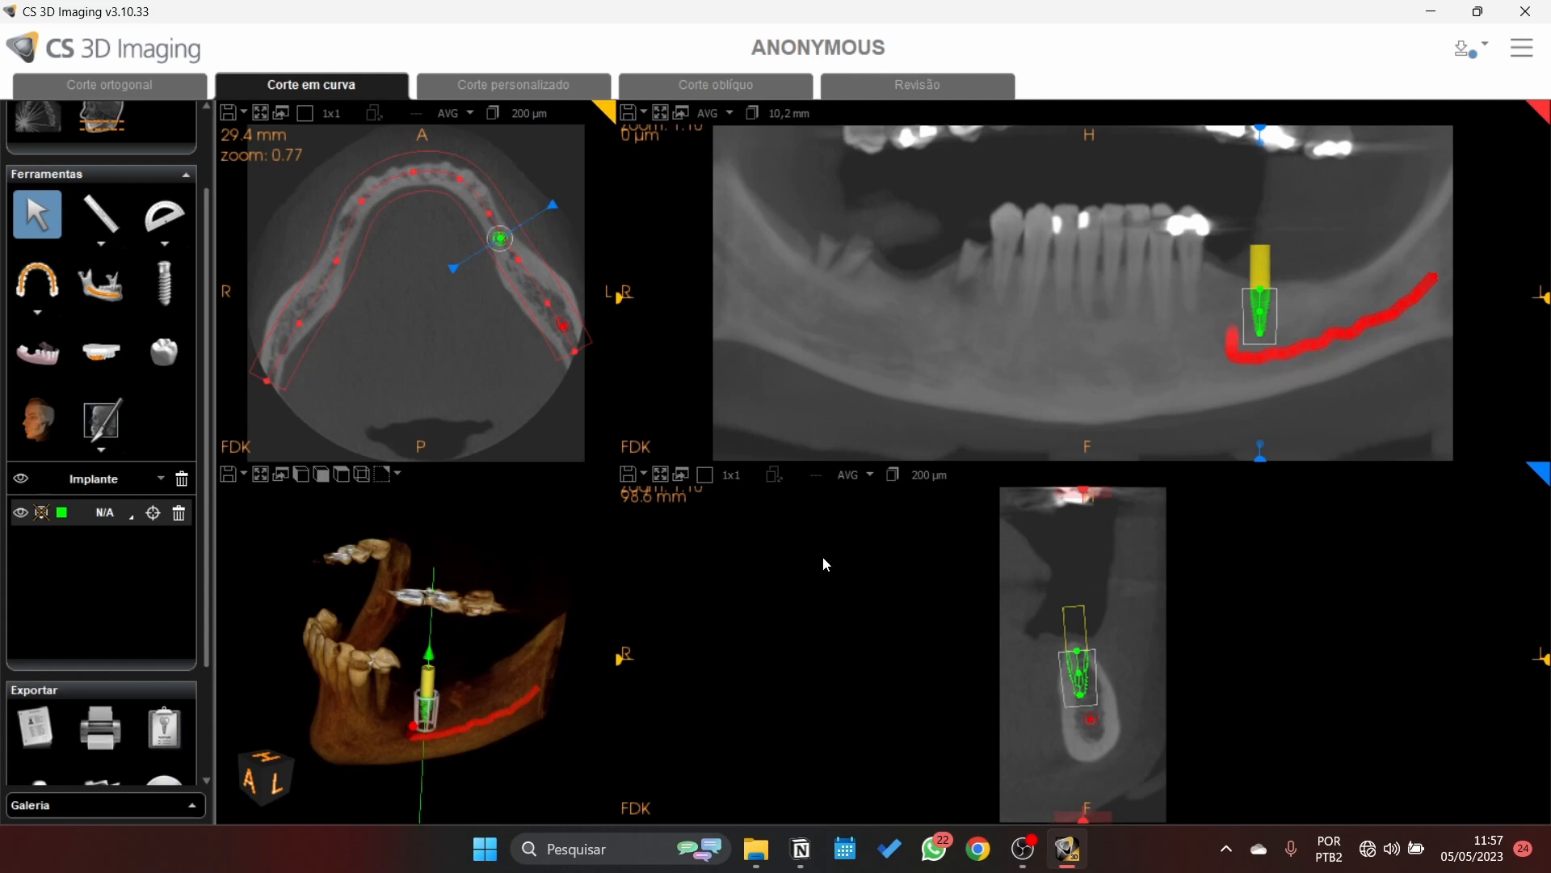
click(167, 735)
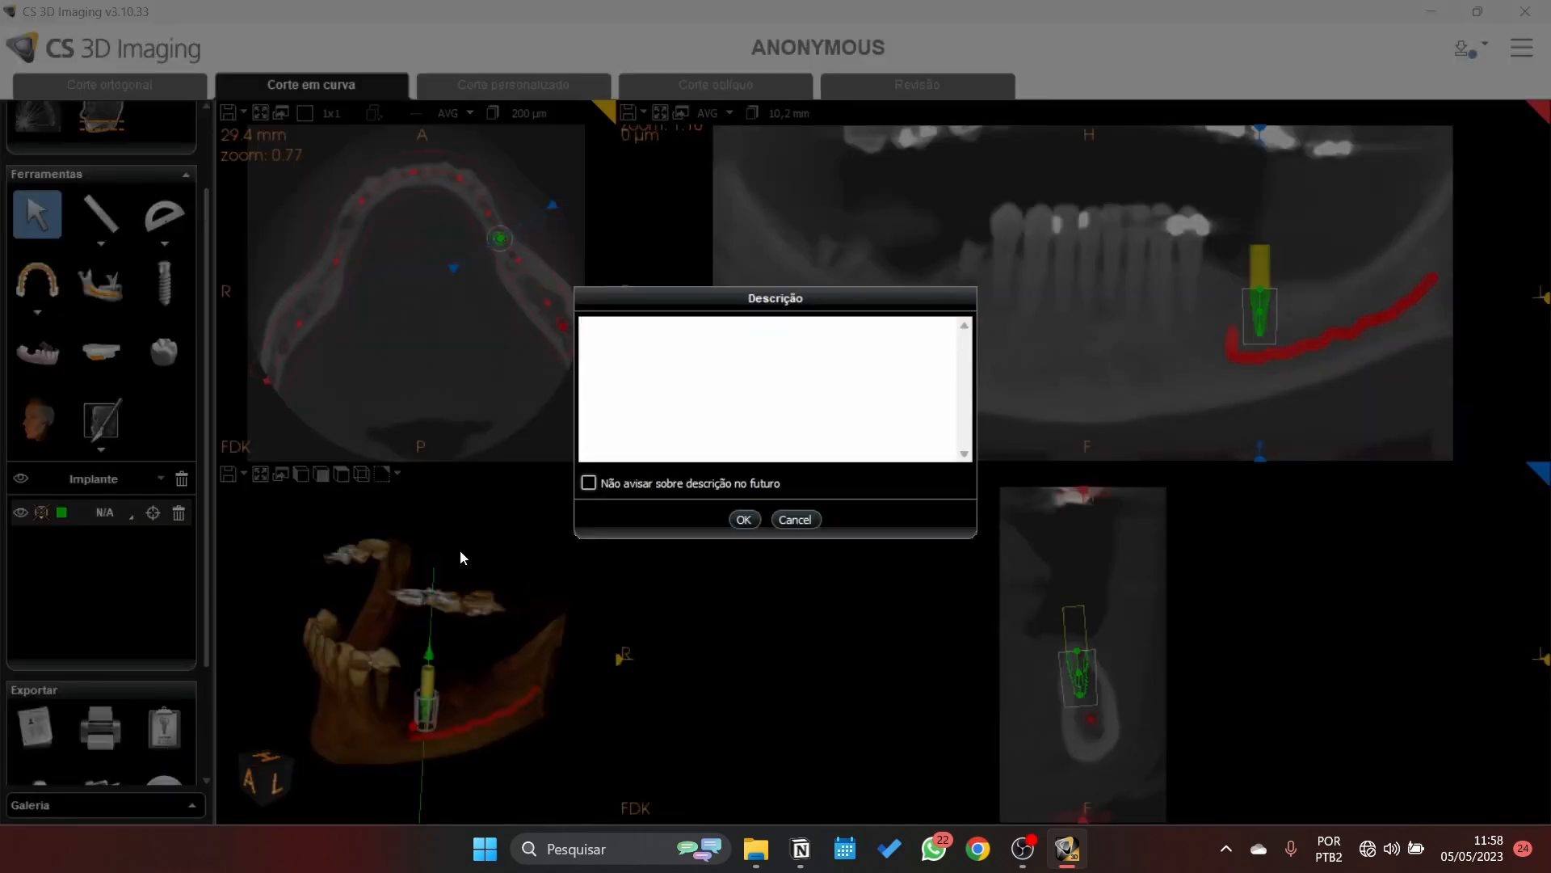
click(744, 520)
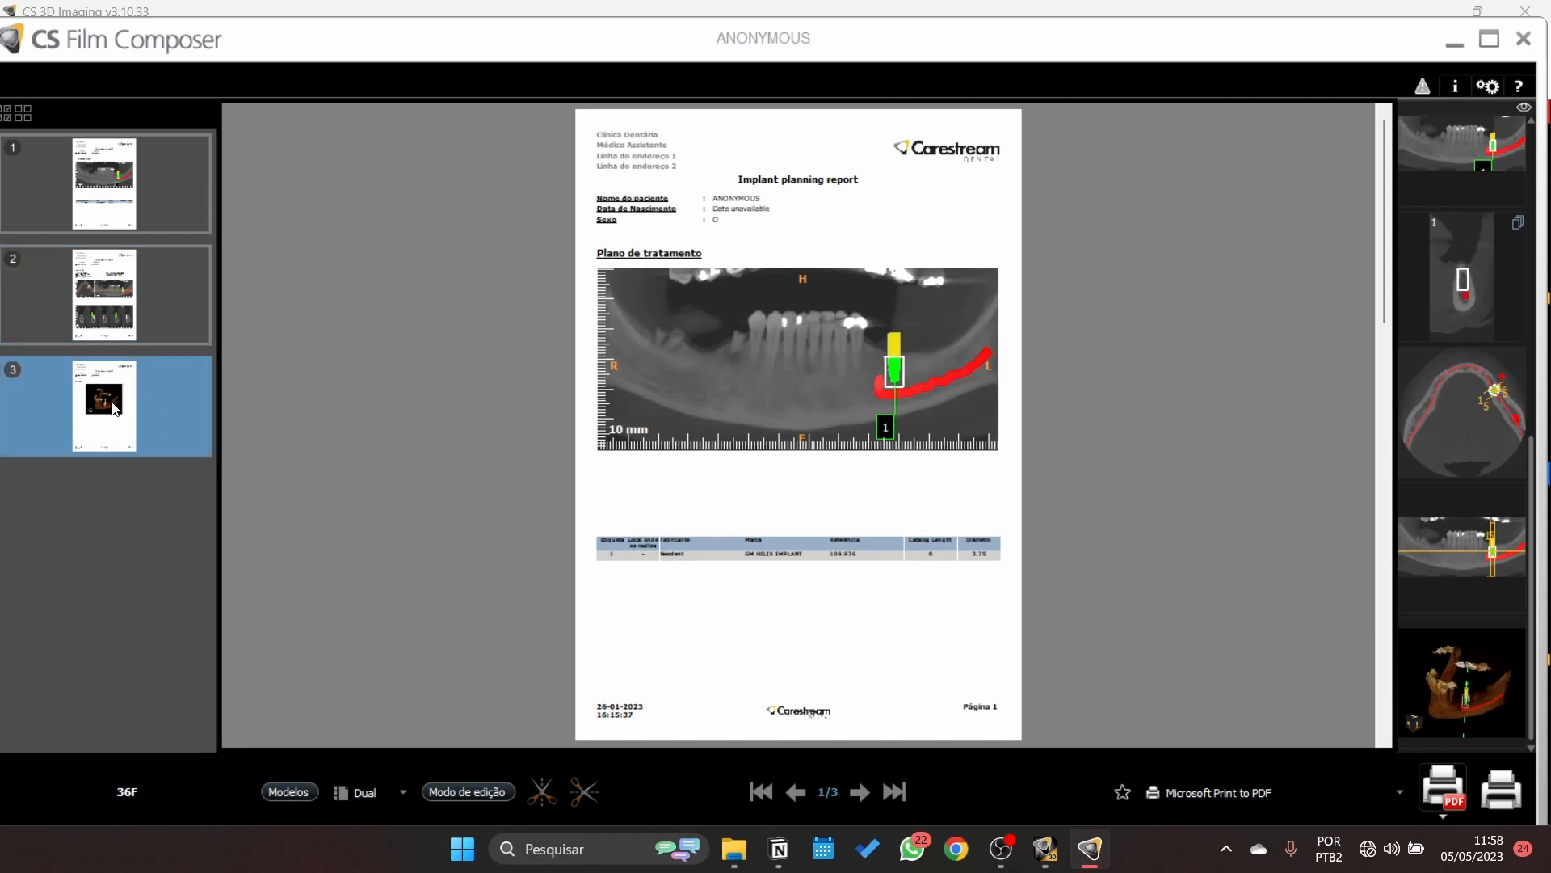
Step: Look over the implant planning report's page thumbnails and available images, and start saving the report as a PDF
click(139, 367)
scroll(1440, 584, up, 2)
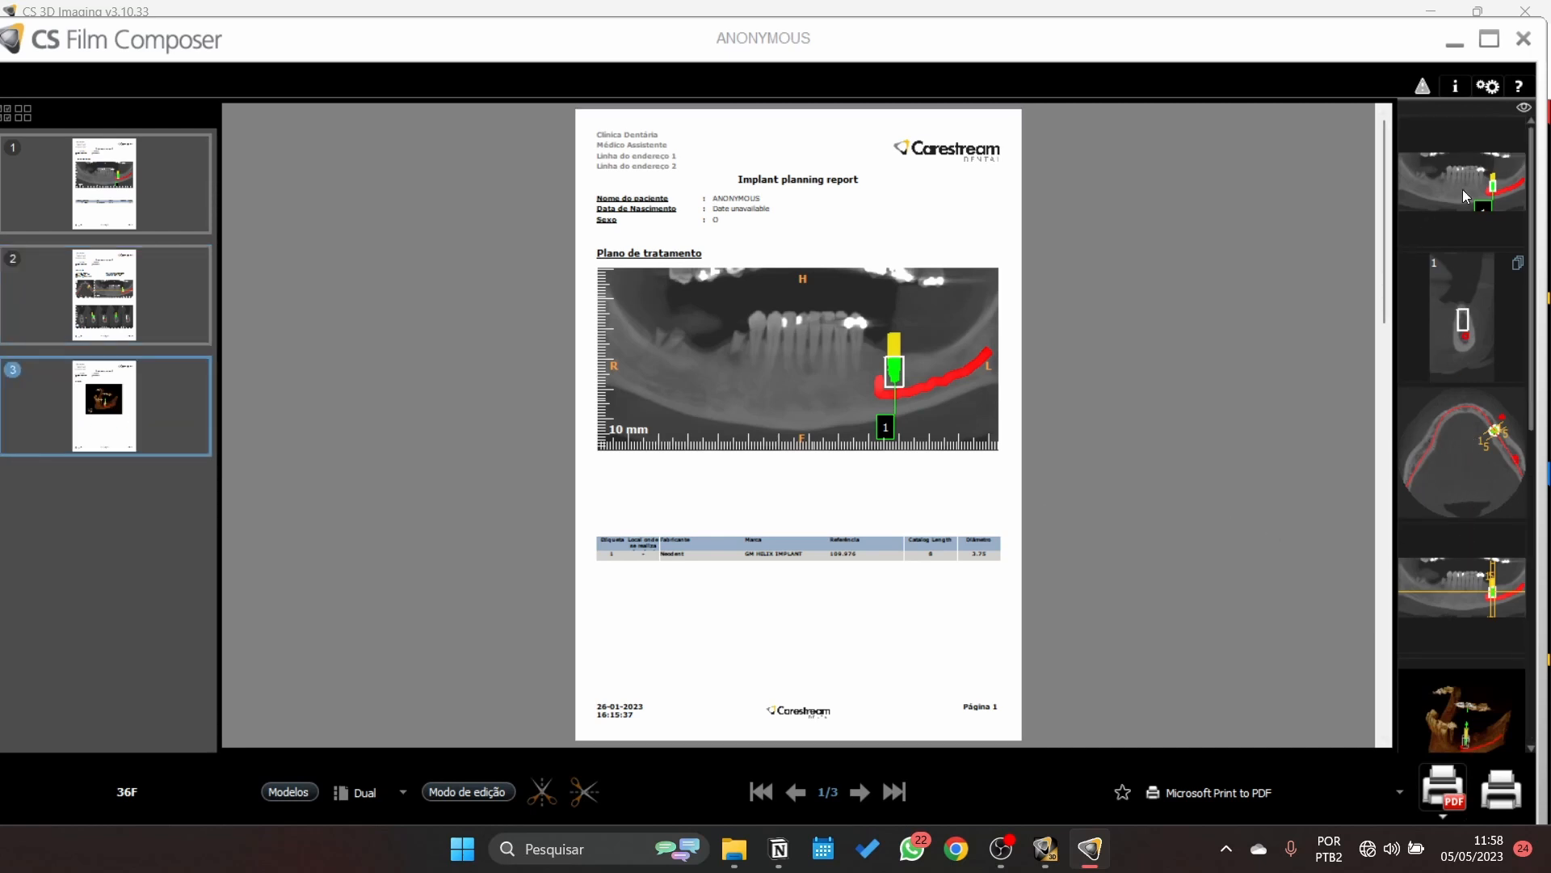
scroll(1495, 356, down, 2)
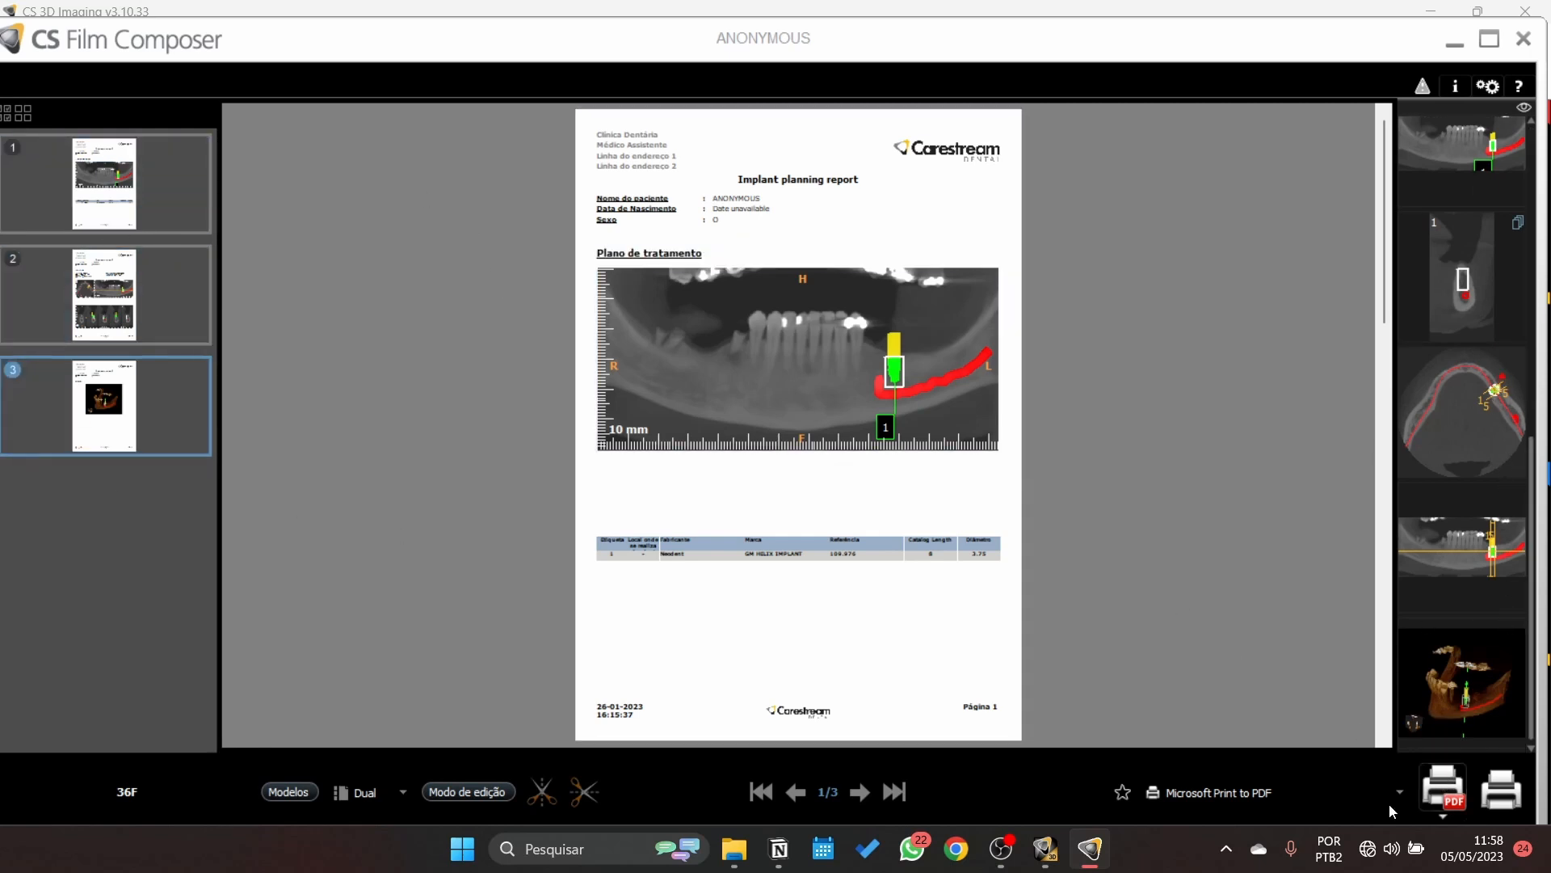
click(1443, 788)
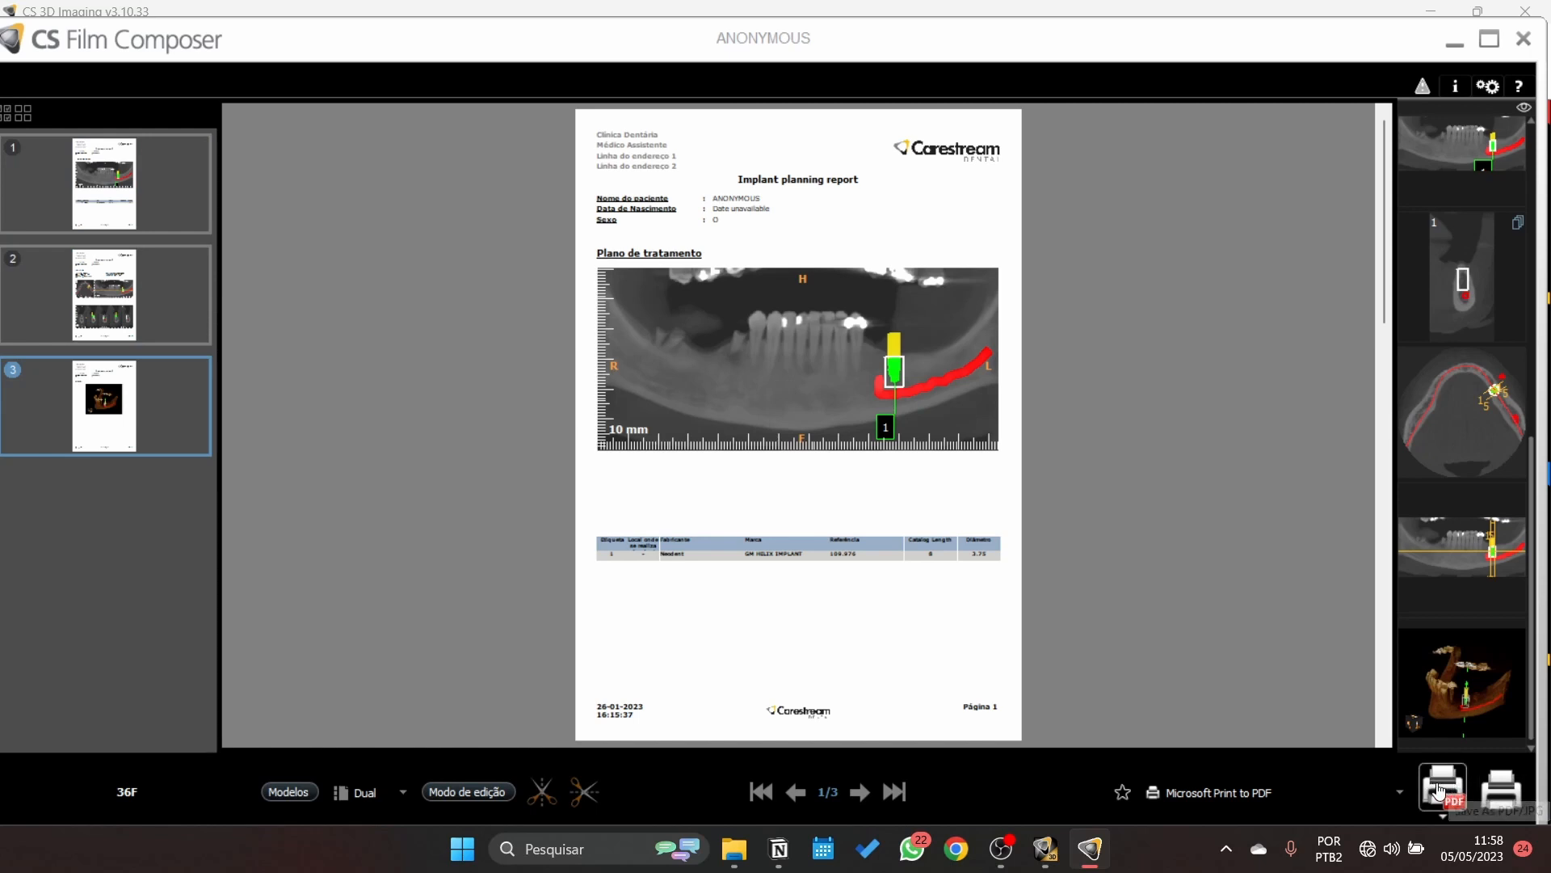